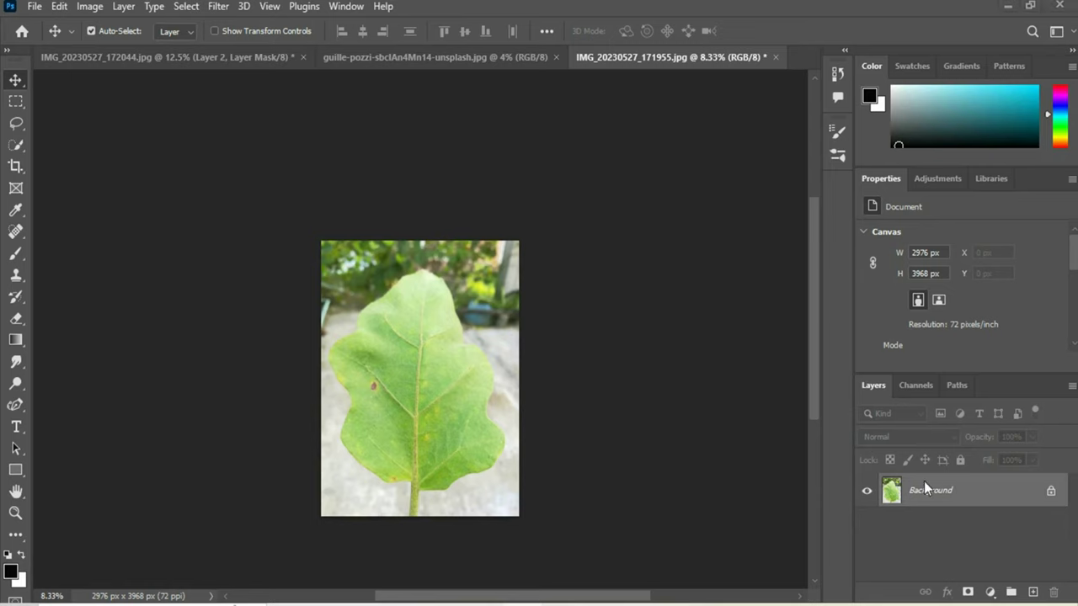
# Step: Duplicate the Background as Layer 1, then Quick-Select the leaf including its stem
pyautogui.hotkey('ctrl', 'j')
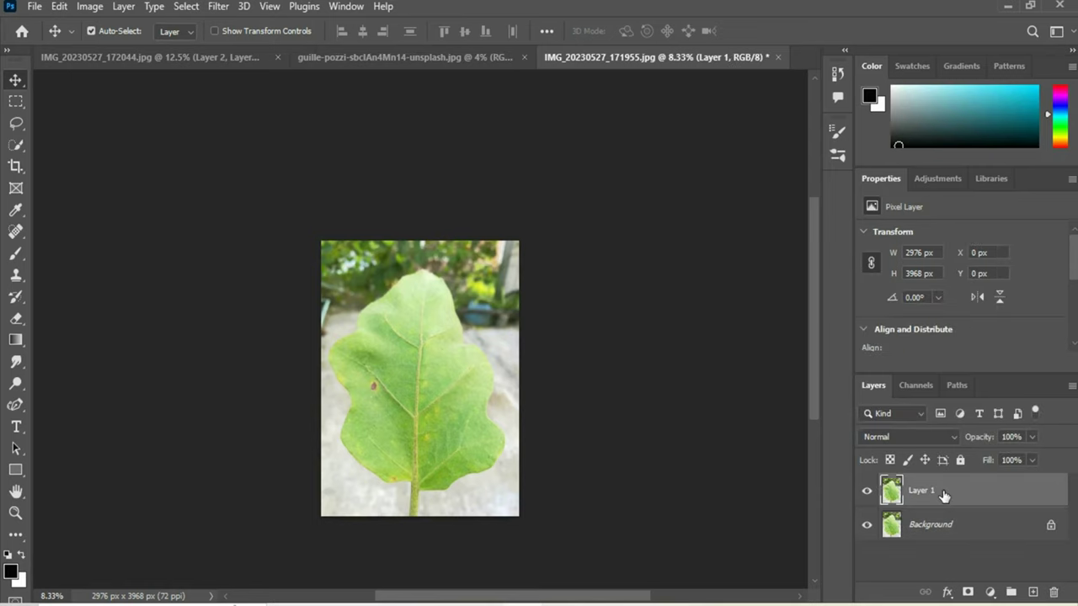
pyautogui.click(17, 147)
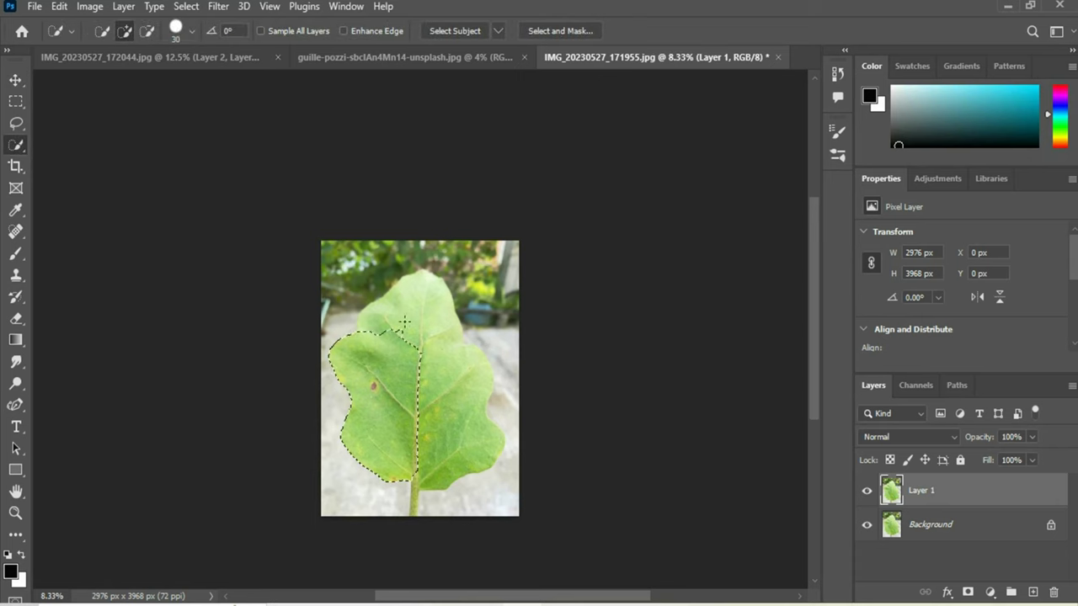
pyautogui.moveTo(379, 428); pyautogui.dragTo(465, 440)
pyautogui.hotkey('ctrl', '+')
pyautogui.hotkey('ctrl', '+')
pyautogui.hotkey('ctrl', '+')
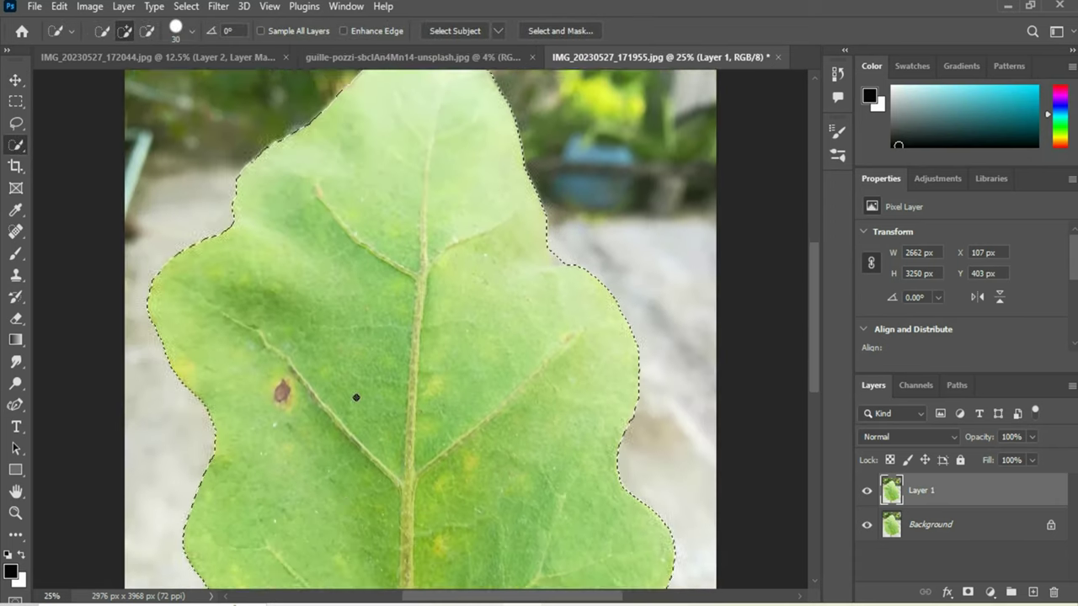
pyautogui.scroll(-3, 420, 337)
pyautogui.moveTo(416, 402); pyautogui.dragTo(399, 464)
pyautogui.scroll(3, 434, 323)
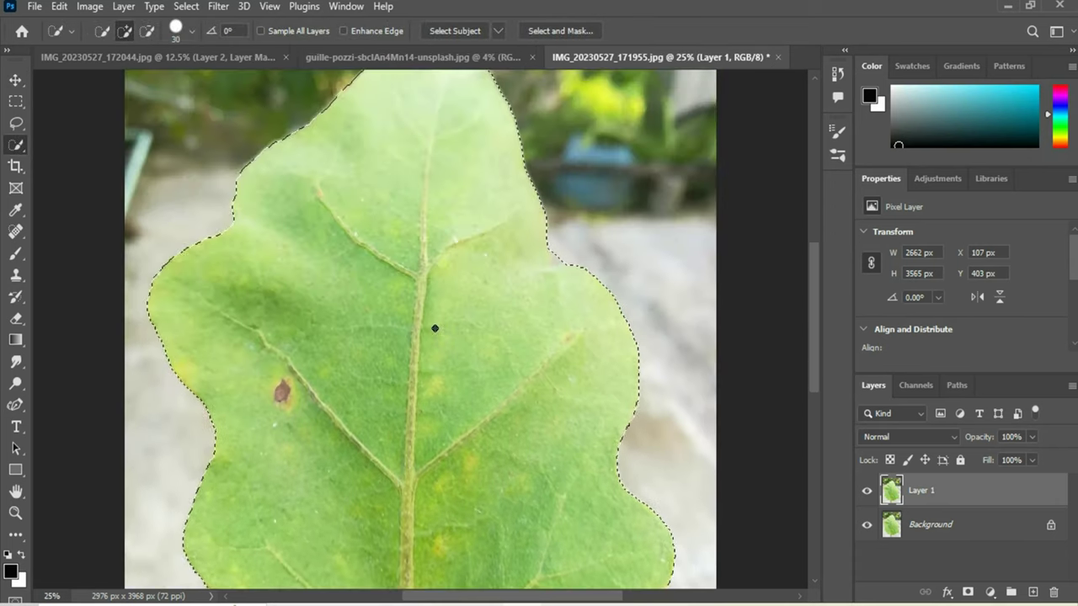
pyautogui.hotkey('ctrl', '-')
pyautogui.hotkey('ctrl', '-')
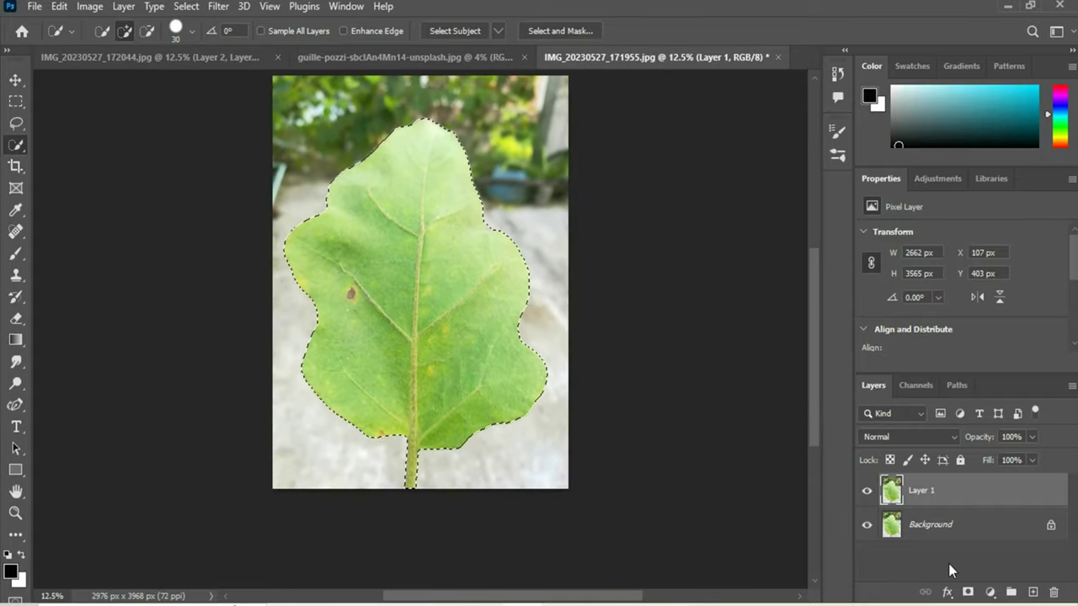
# Step: Mask Layer 1 to the leaf and add a Moonlight.3DL Color Lookup layer above Background
pyautogui.click(968, 593)
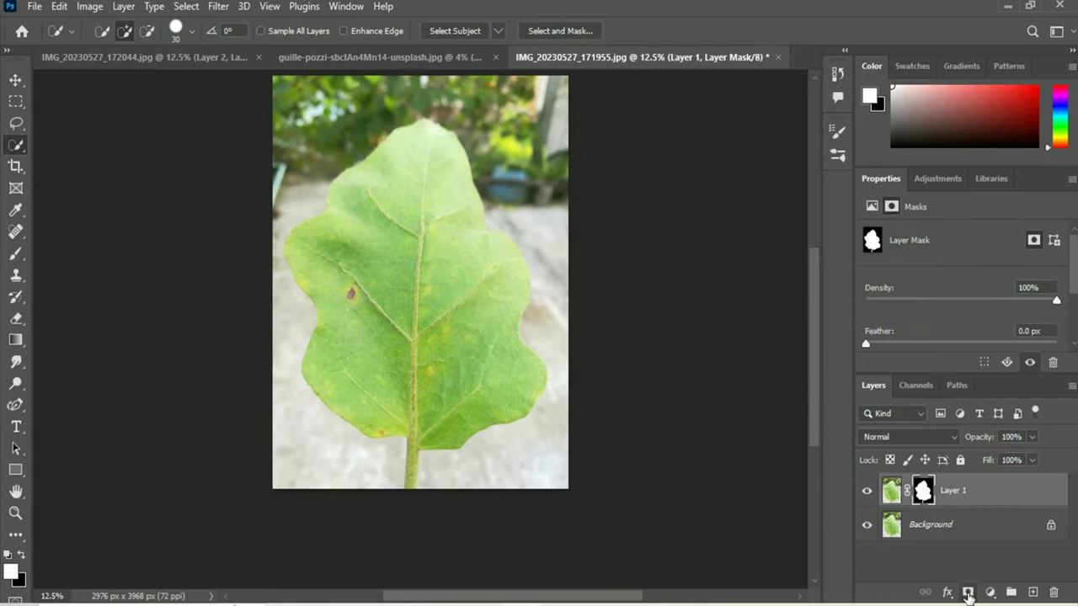
pyautogui.click(922, 529)
pyautogui.click(990, 593)
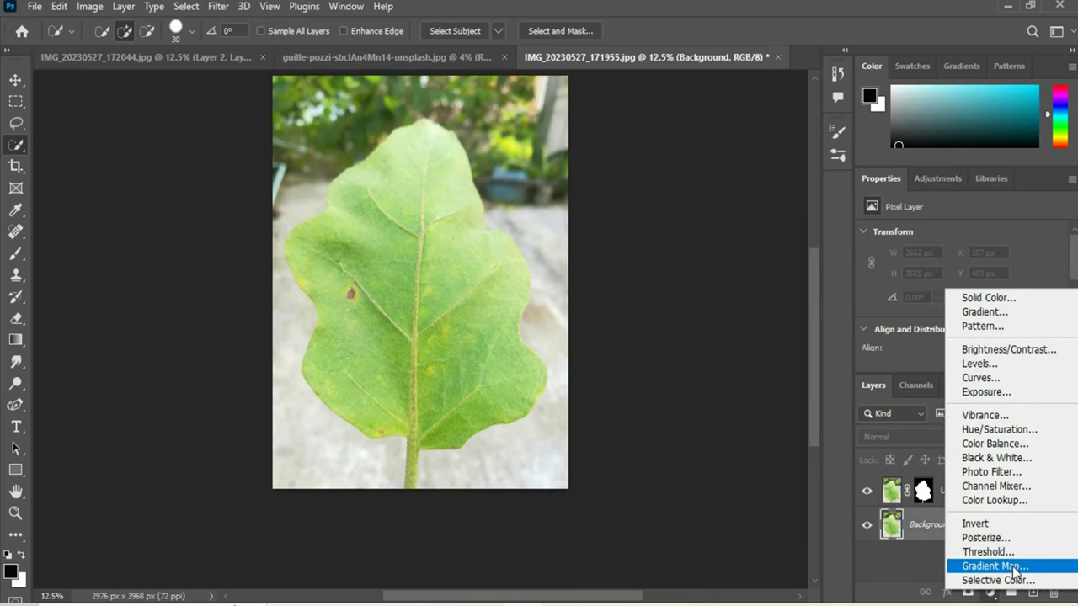
pyautogui.click(994, 500)
pyautogui.click(962, 233)
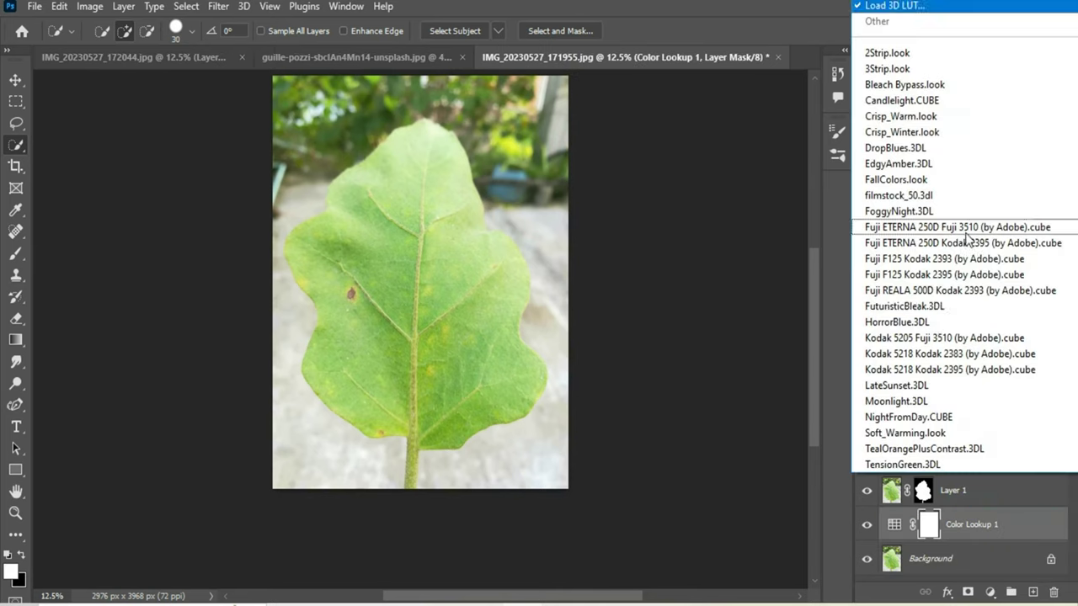
pyautogui.click(926, 401)
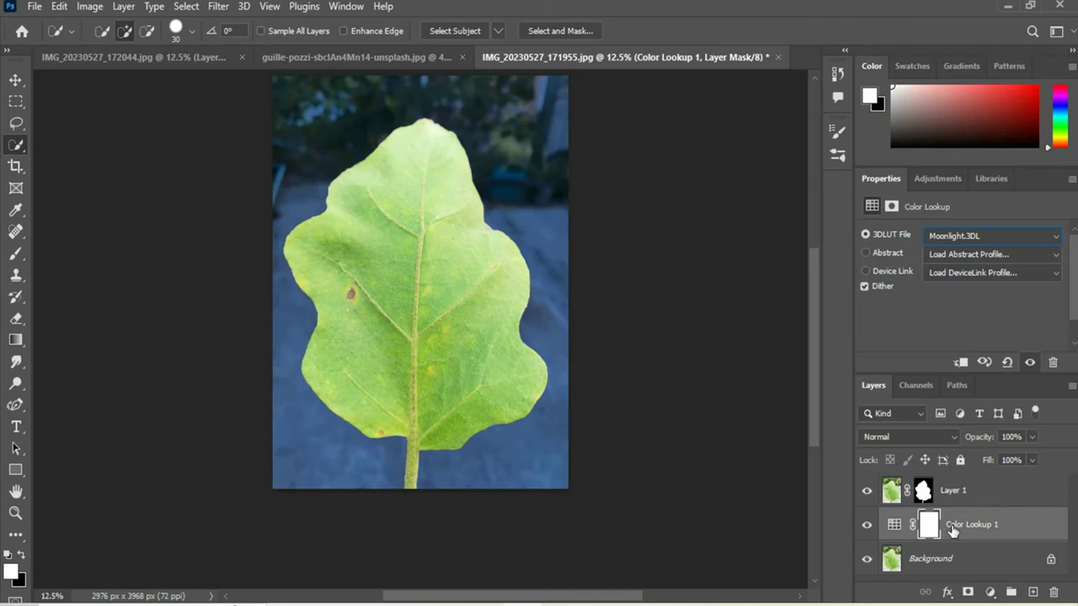
pyautogui.click(994, 591)
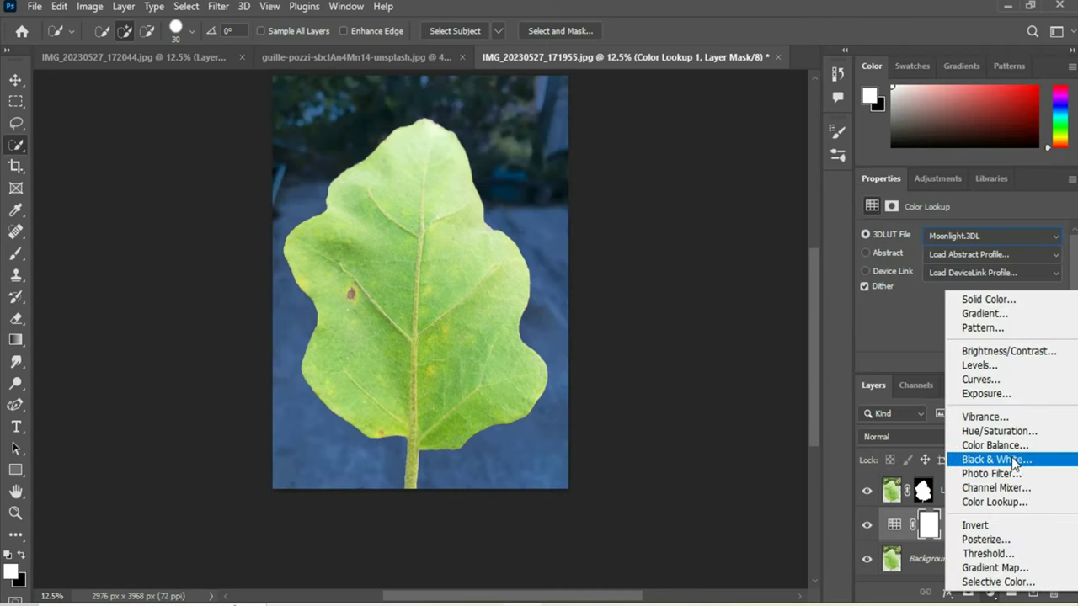
# Step: Add a 52%-opacity Black & White layer with adjusted Reds and Yellows, then duplicate Layer 1
pyautogui.click(1014, 456)
pyautogui.moveTo(956, 295)
pyautogui.mouseDown()
pyautogui.moveTo(940, 296)
pyautogui.moveTo(967, 329)
pyautogui.mouseUp()
pyautogui.moveTo(992, 439); pyautogui.dragTo(994, 443)
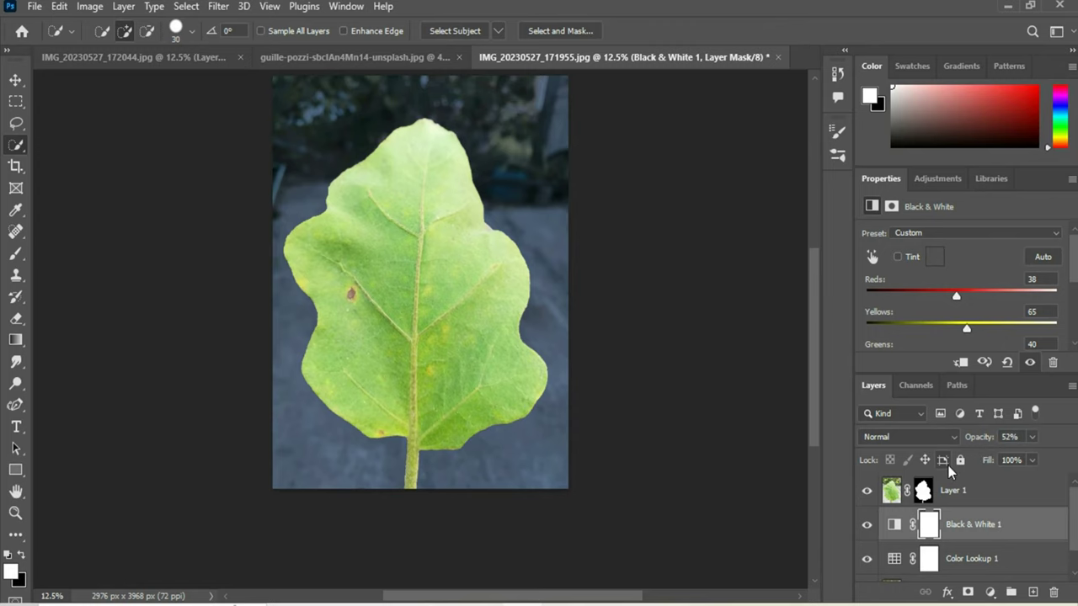
pyautogui.click(956, 492)
pyautogui.hotkey('ctrl', 'j')
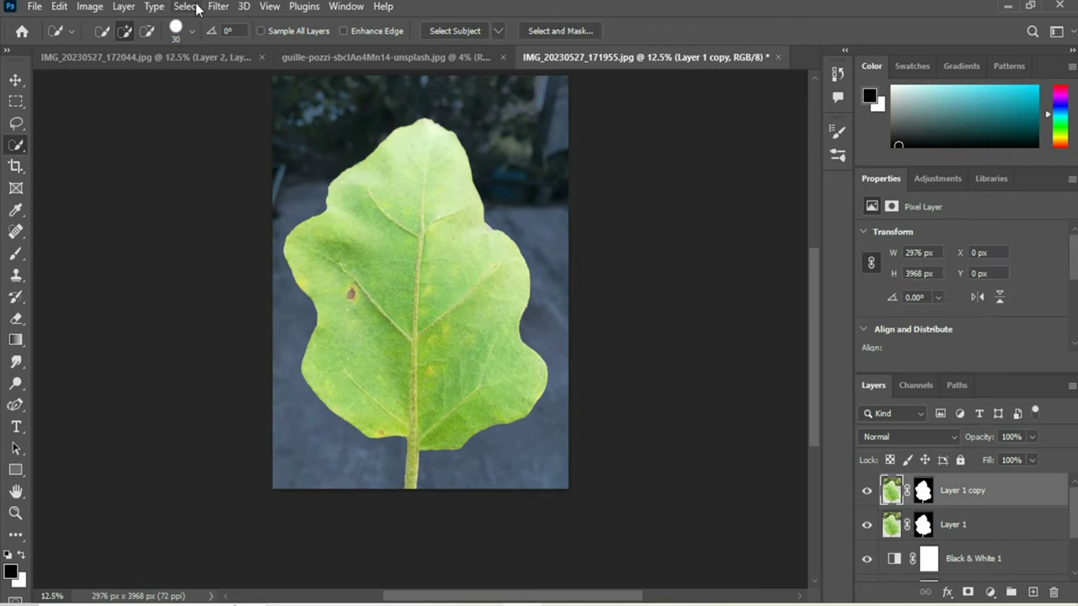
# Step: Convert Layer 1 copy to a smart object, duplicate it, and set the duplicate to Lighter Color
pyautogui.rightClick(938, 495)
pyautogui.click(808, 250)
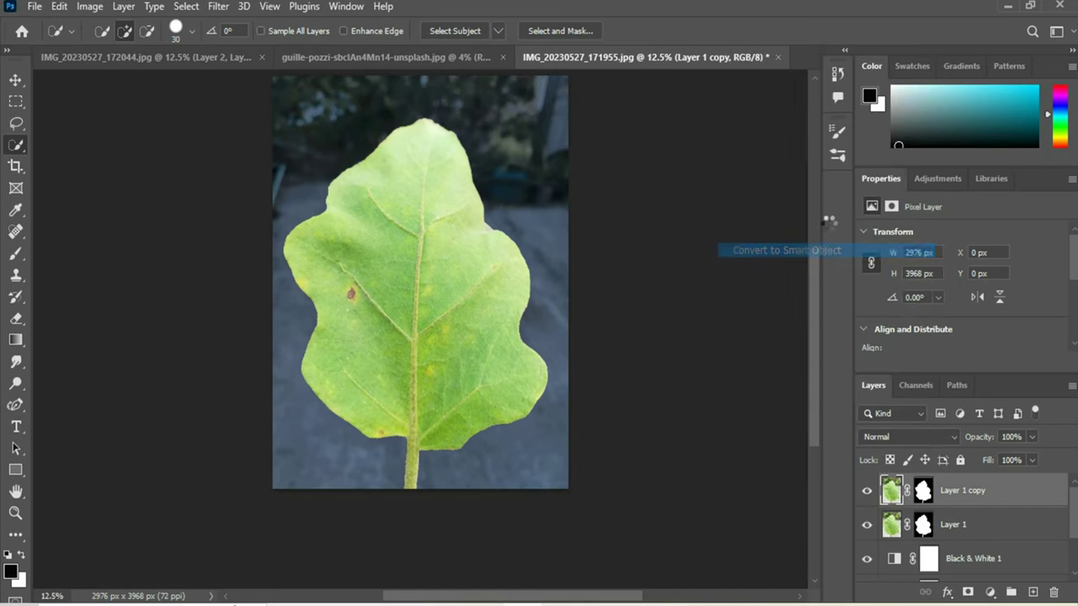
pyautogui.hotkey('ctrl', 'j')
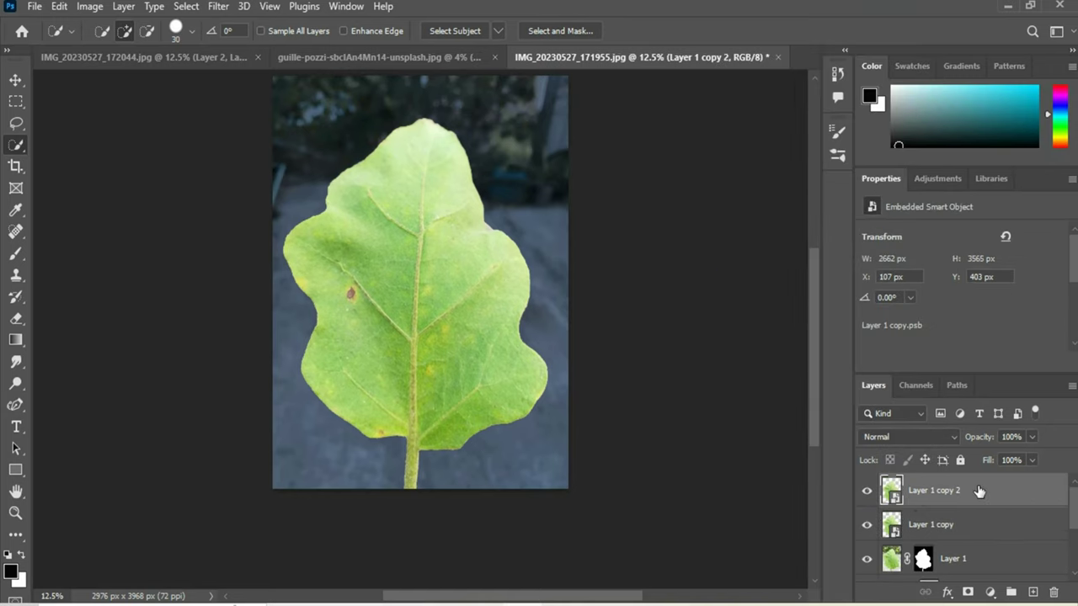
pyautogui.click(952, 437)
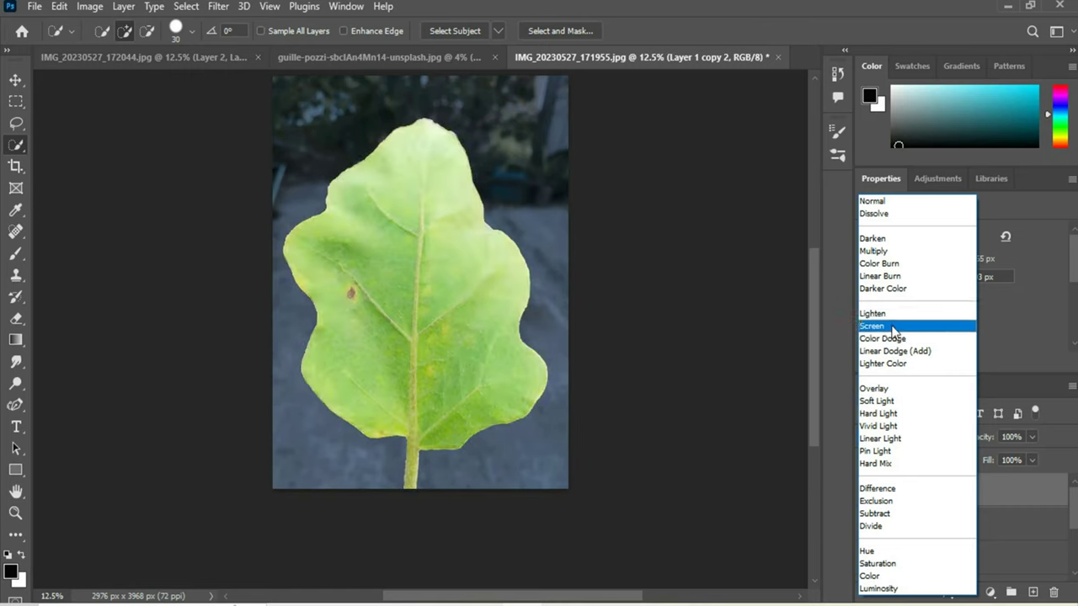
pyautogui.click(884, 362)
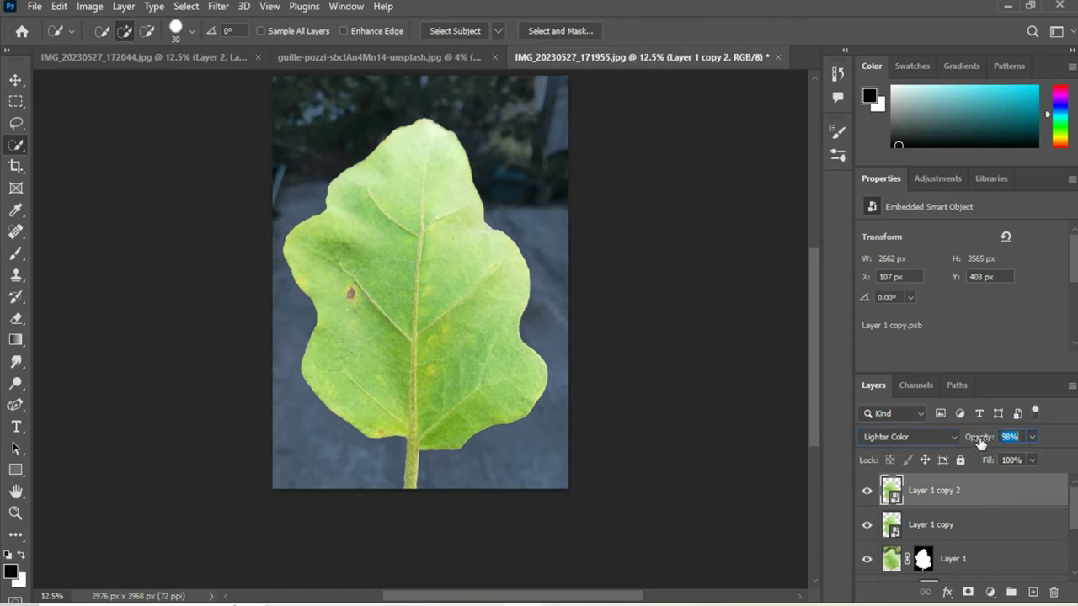
pyautogui.click(218, 6)
pyautogui.moveTo(227, 219)
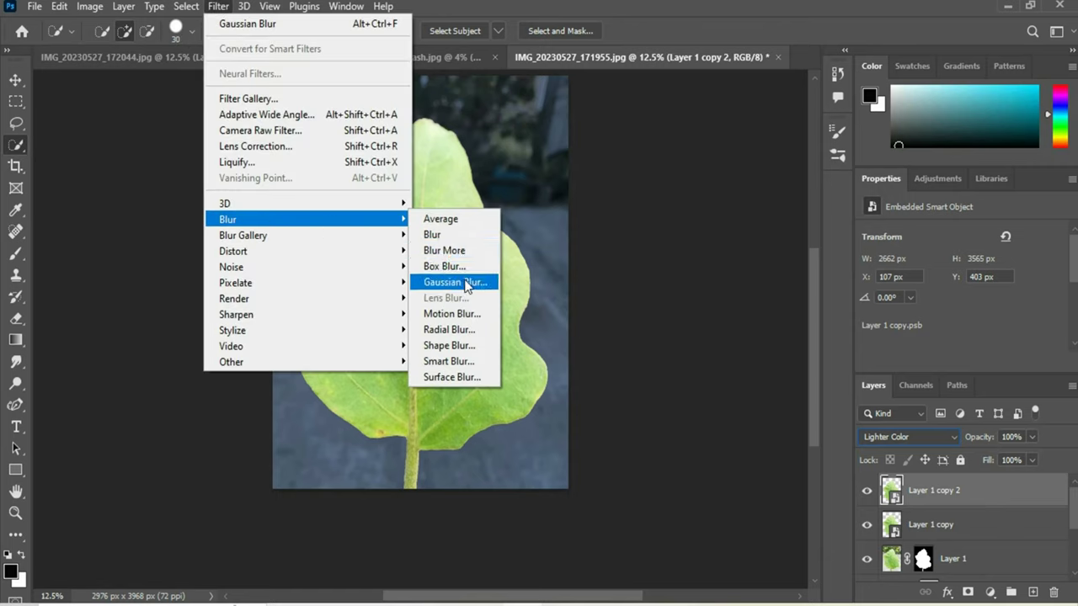
# Step: Gaussian-blur the leaf copy by 5 px, then duplicate it and blur the duplicate by 100 px
pyautogui.click(463, 281)
pyautogui.write('5')
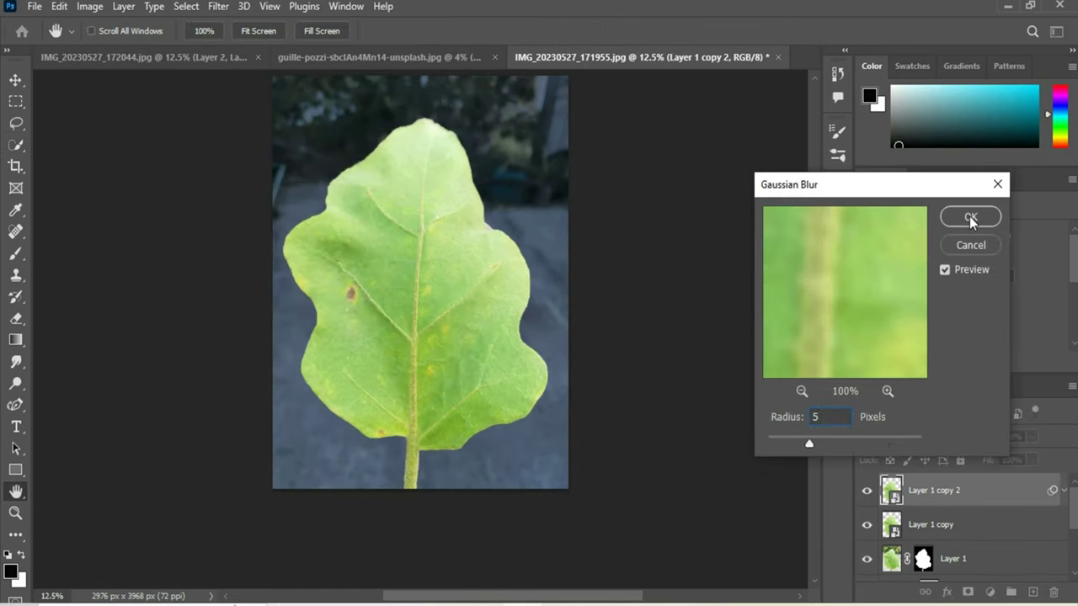
pyautogui.click(970, 218)
pyautogui.hotkey('ctrl', 'j')
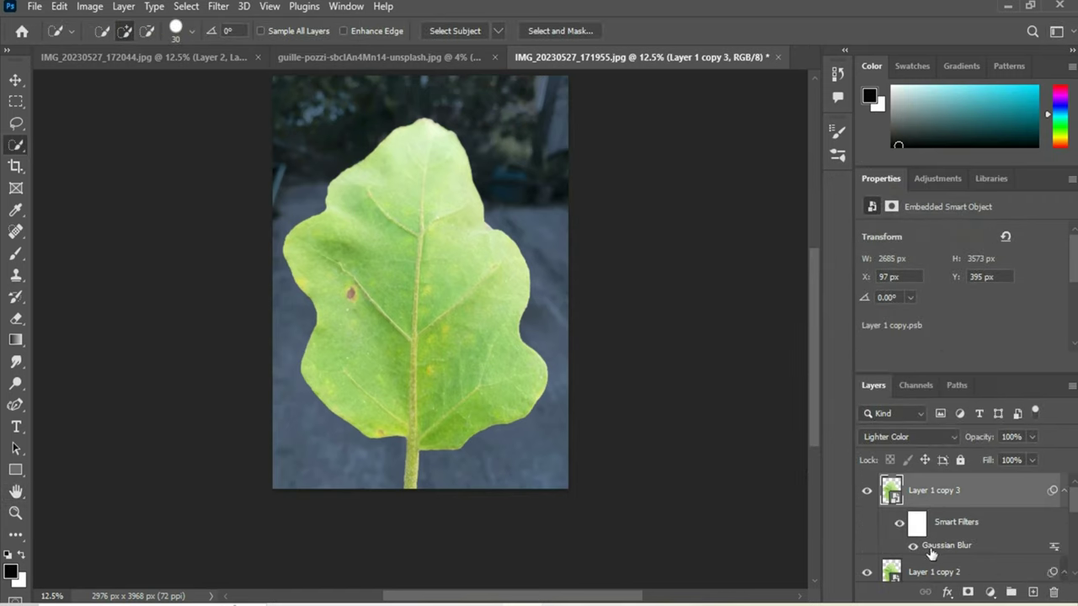
pyautogui.doubleClick(946, 546)
pyautogui.write('100')
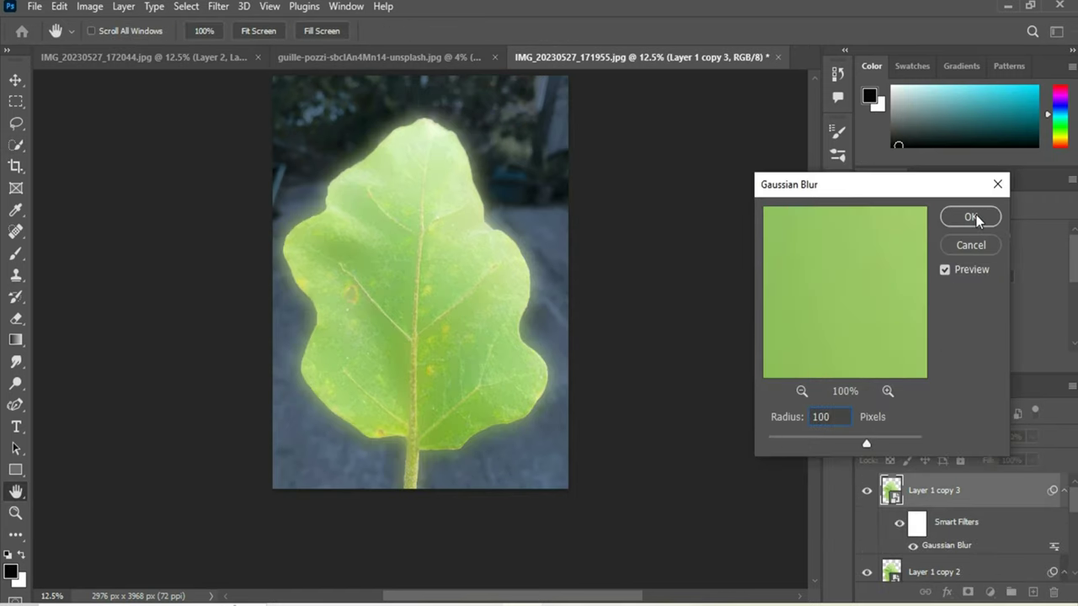
pyautogui.click(976, 216)
# Step: Add two more leaf copies blurred at 200 px and 400 px
pyautogui.hotkey('ctrl', 'j')
pyautogui.doubleClick(948, 546)
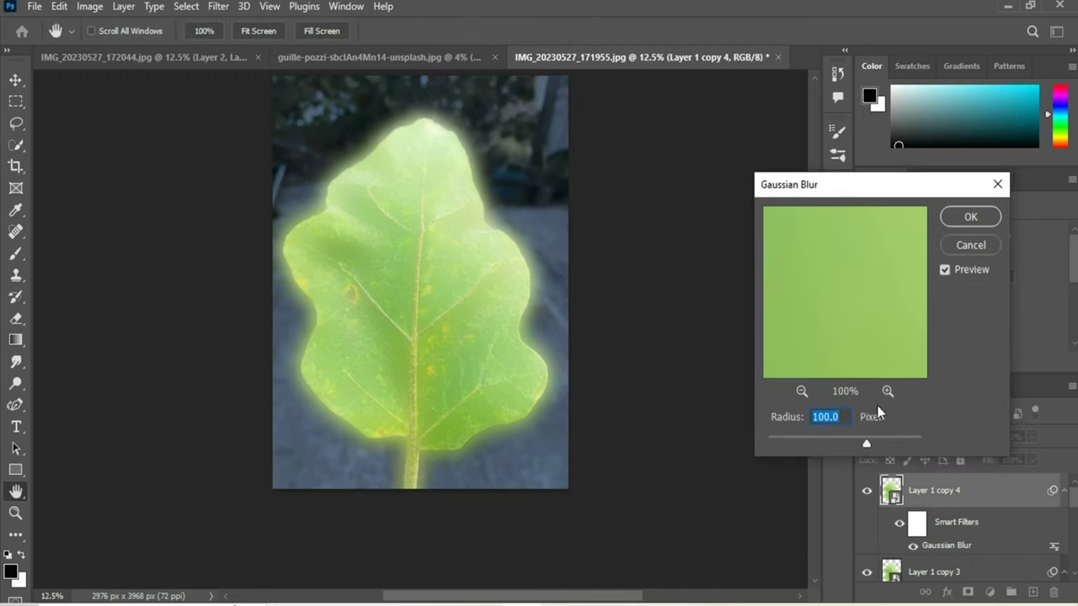
pyautogui.write('200')
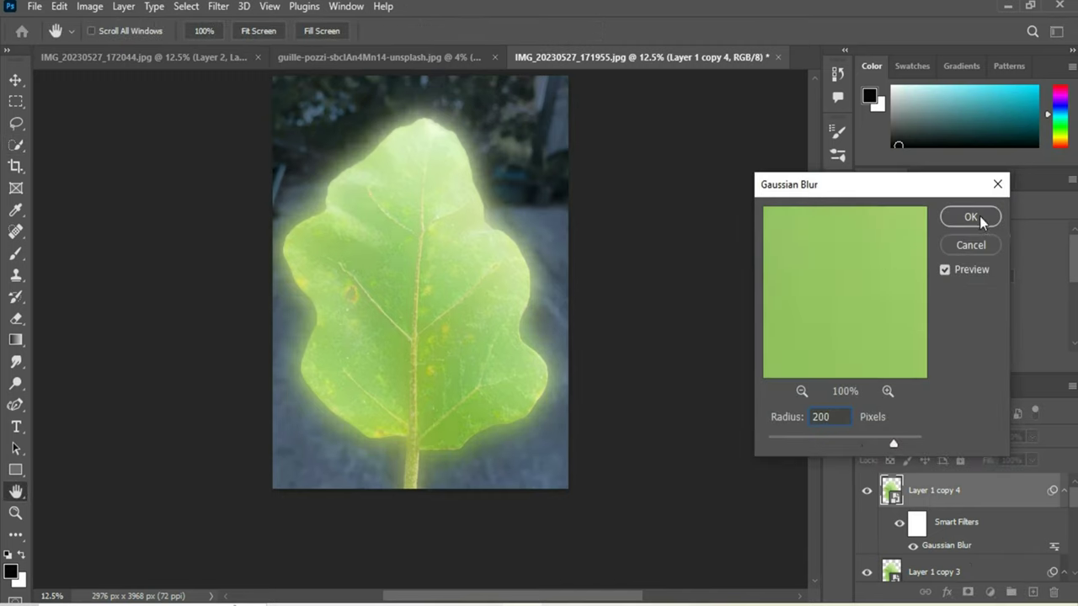
pyautogui.click(979, 216)
pyautogui.hotkey('ctrl', 'j')
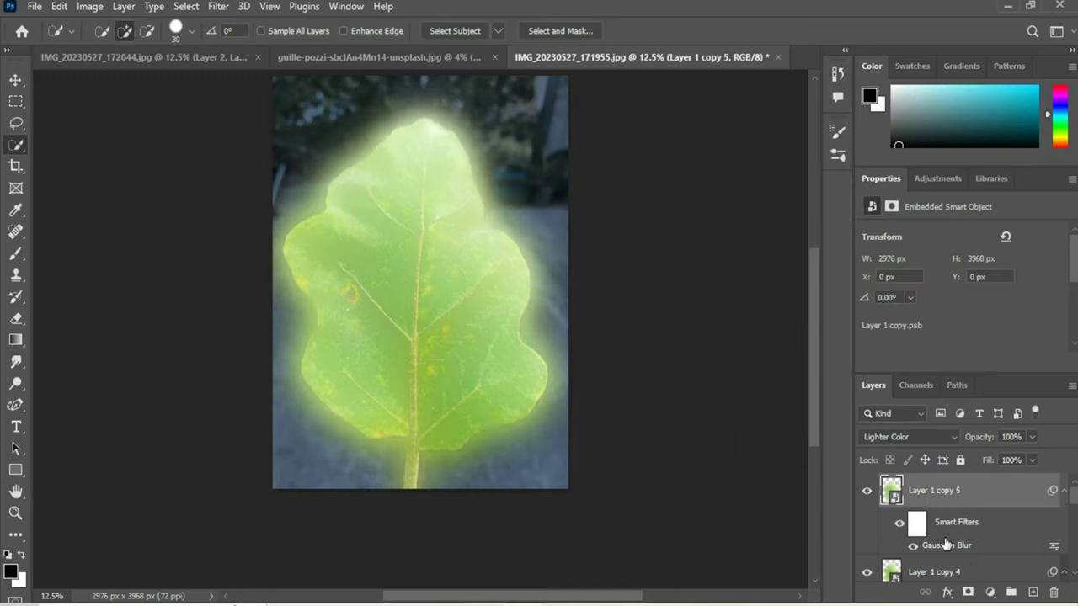
pyautogui.doubleClick(945, 545)
pyautogui.write('400')
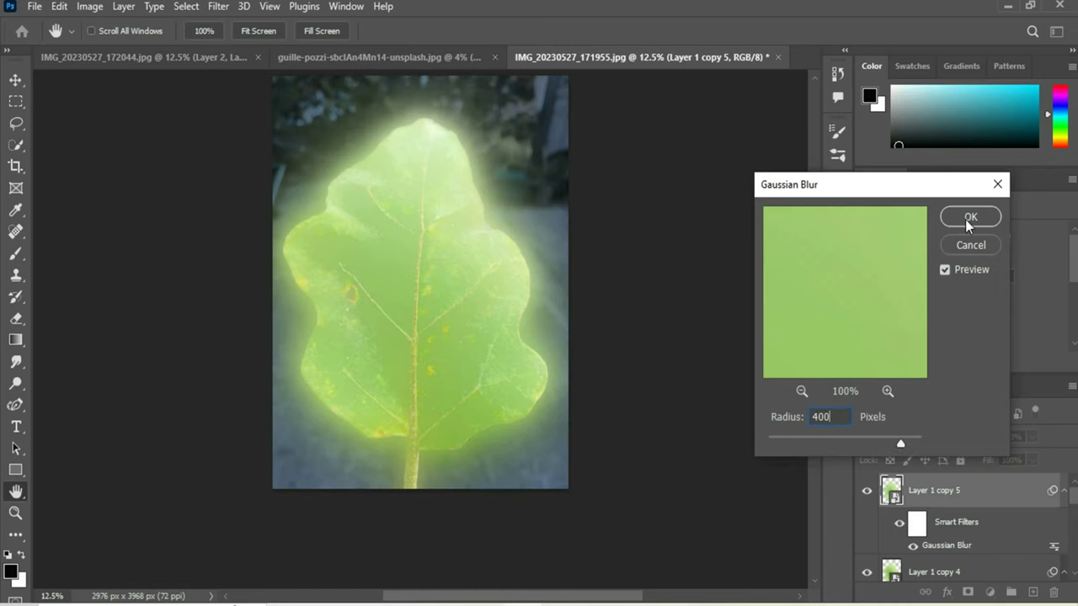
pyautogui.click(969, 217)
# Step: Lower the opacity of the 400 px glow layer and of Layer 1 copy
pyautogui.moveTo(982, 440); pyautogui.dragTo(983, 461)
pyautogui.scroll(-2, 941, 522)
pyautogui.scroll(-2, 943, 520)
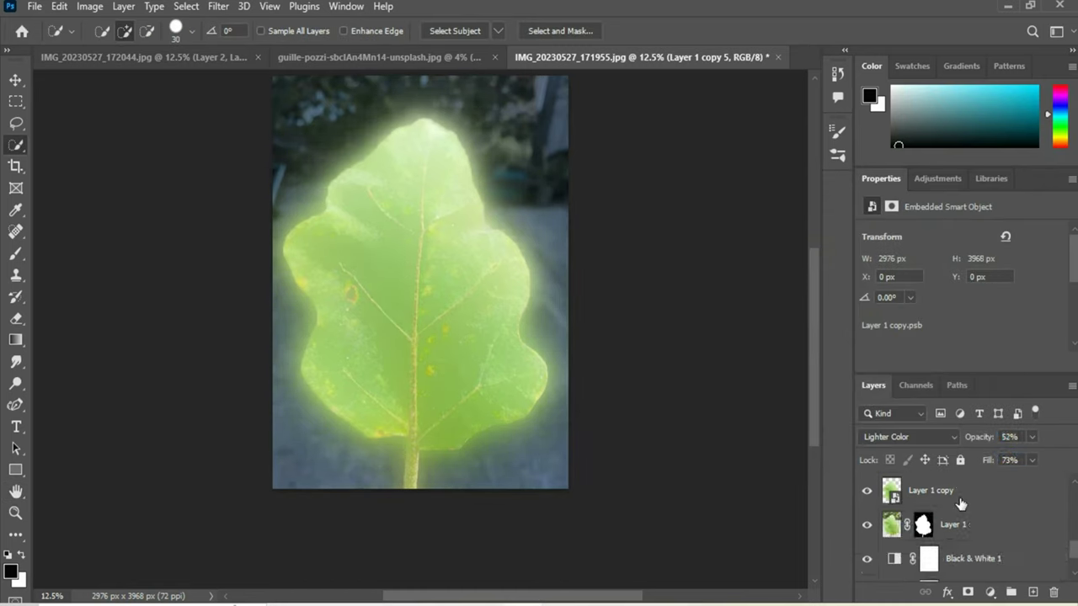
pyautogui.scroll(5, 960, 503)
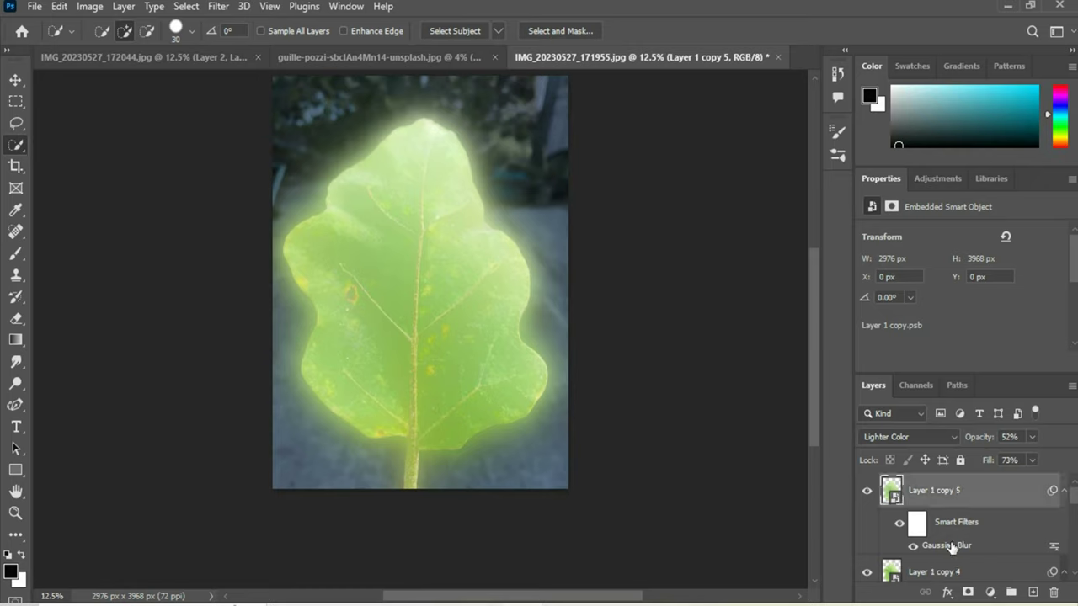
pyautogui.scroll(-2, 951, 539)
pyautogui.scroll(-2, 947, 522)
pyautogui.scroll(2, 944, 509)
pyautogui.scroll(-2, 943, 501)
pyautogui.click(942, 496)
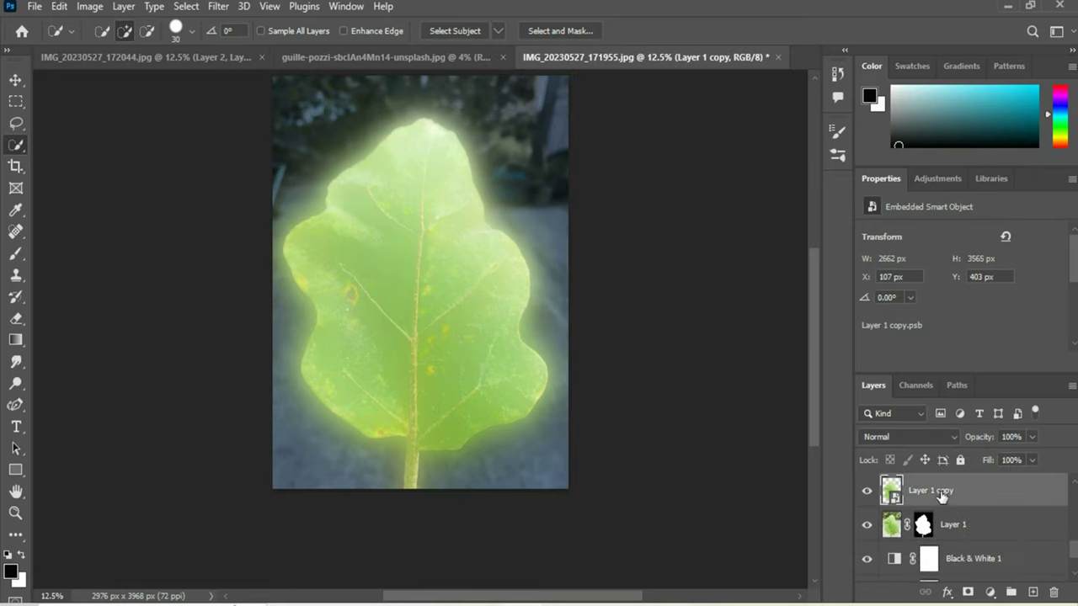
pyautogui.moveTo(976, 441); pyautogui.dragTo(982, 465)
# Step: Select Layer 1 copy 5 through Layer 1 copy and group them as Group 1
pyautogui.scroll(5, 948, 493)
pyautogui.click(949, 493)
pyautogui.scroll(-2, 949, 501)
pyautogui.scroll(-2, 949, 509)
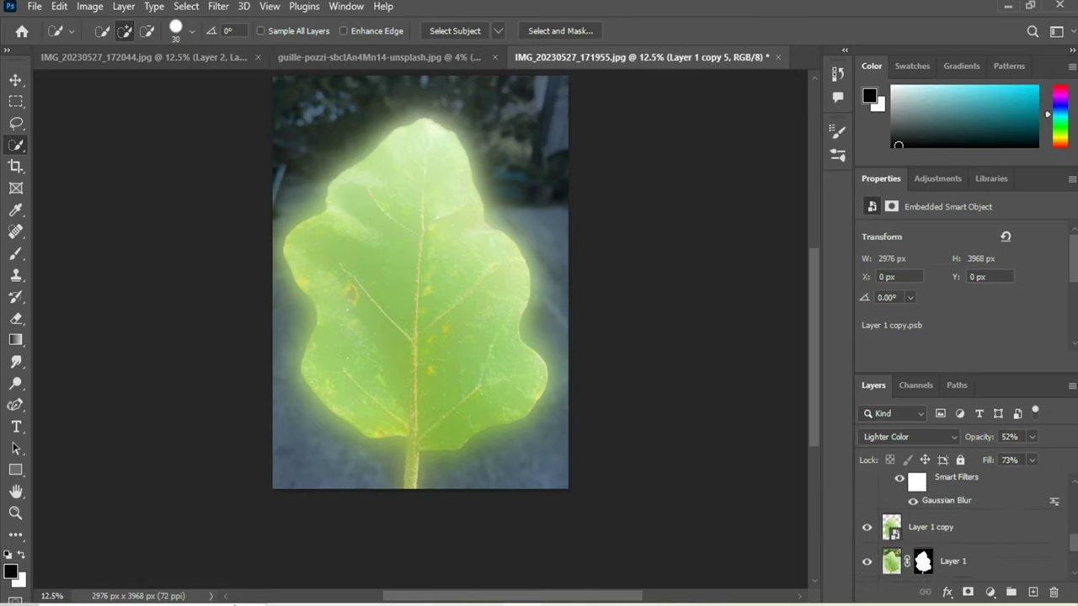
pyautogui.keyDown('shift'); pyautogui.click(950, 516); pyautogui.keyUp('shift')
pyautogui.hotkey('ctrl', 'g')
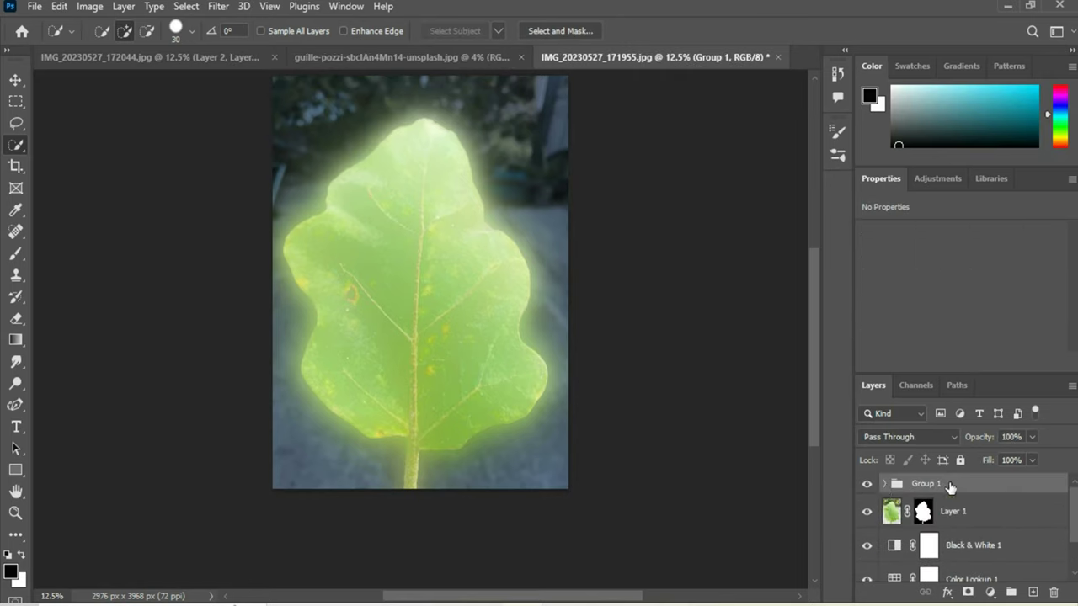
pyautogui.click(967, 592)
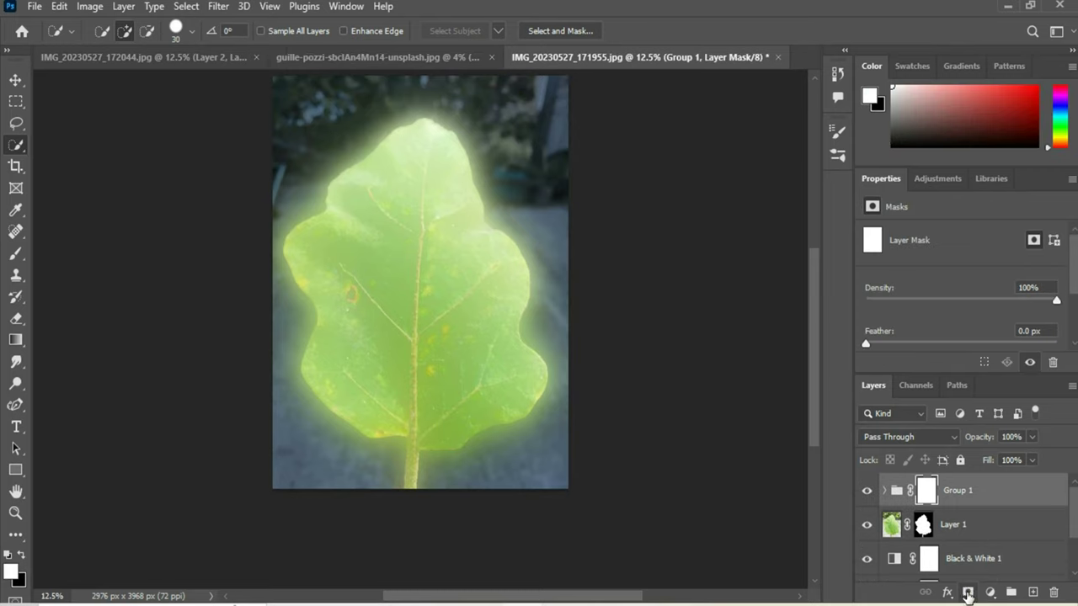
pyautogui.hotkey('ctrl', 'z')
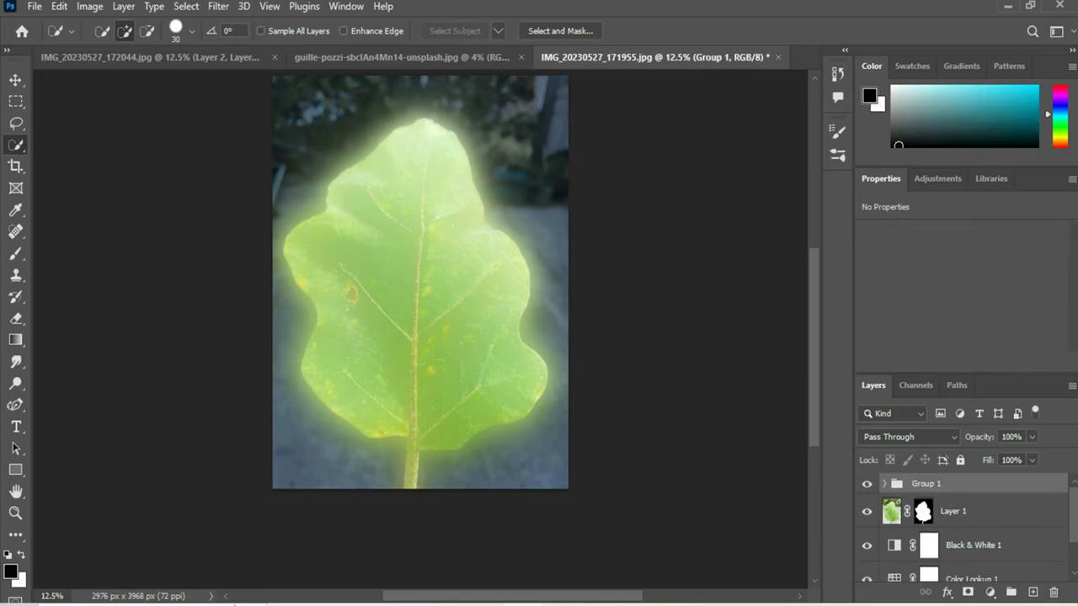
# Step: Add a Hue/Saturation layer set to Hue +23 and Saturation +8
pyautogui.click(990, 592)
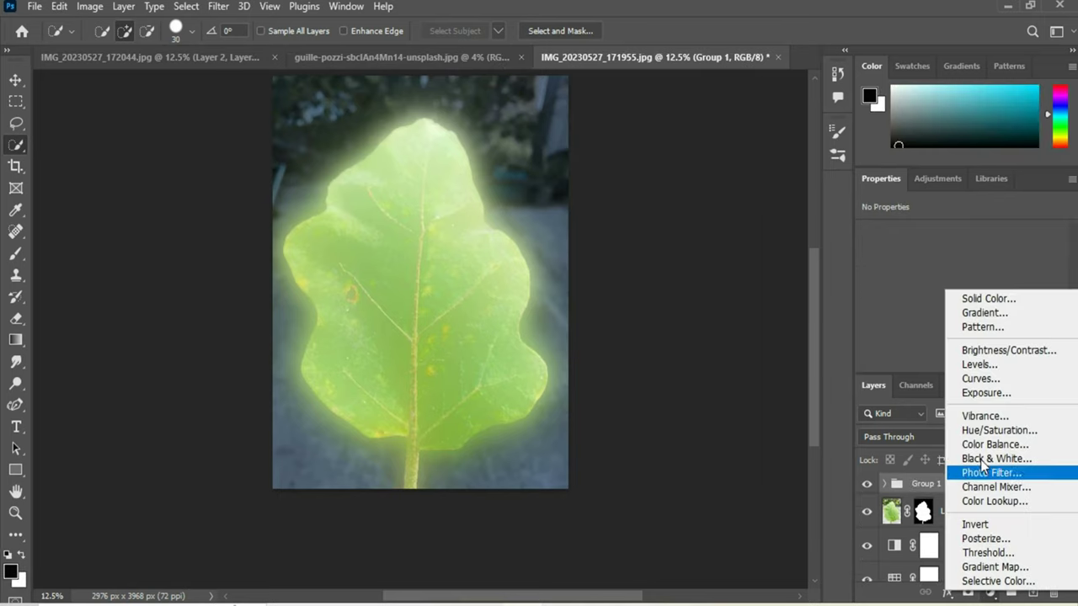
pyautogui.click(1007, 433)
pyautogui.moveTo(961, 298)
pyautogui.mouseDown()
pyautogui.moveTo(916, 301)
pyautogui.moveTo(1073, 339)
pyautogui.mouseUp()
pyautogui.moveTo(916, 297)
pyautogui.mouseDown()
pyautogui.moveTo(980, 292)
pyautogui.moveTo(903, 292)
pyautogui.moveTo(1004, 293)
pyautogui.moveTo(951, 293)
pyautogui.moveTo(980, 291)
pyautogui.moveTo(969, 292)
pyautogui.mouseUp()
pyautogui.moveTo(1056, 328)
pyautogui.mouseDown()
pyautogui.moveTo(979, 327)
pyautogui.moveTo(972, 296)
pyautogui.moveTo(974, 330)
pyautogui.moveTo(966, 297)
pyautogui.mouseUp()
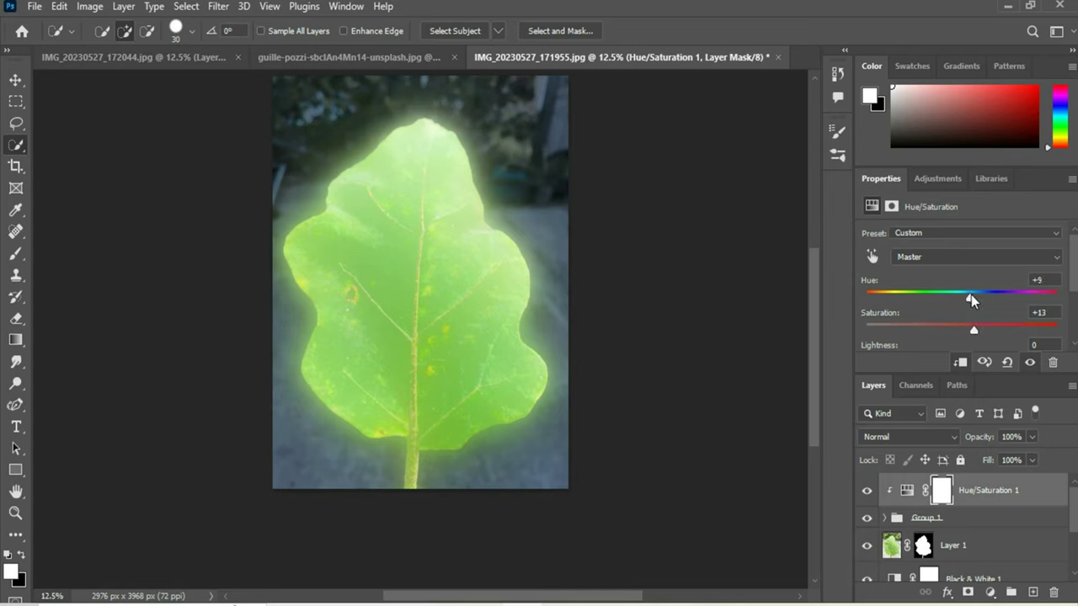
pyautogui.moveTo(988, 330); pyautogui.dragTo(968, 330)
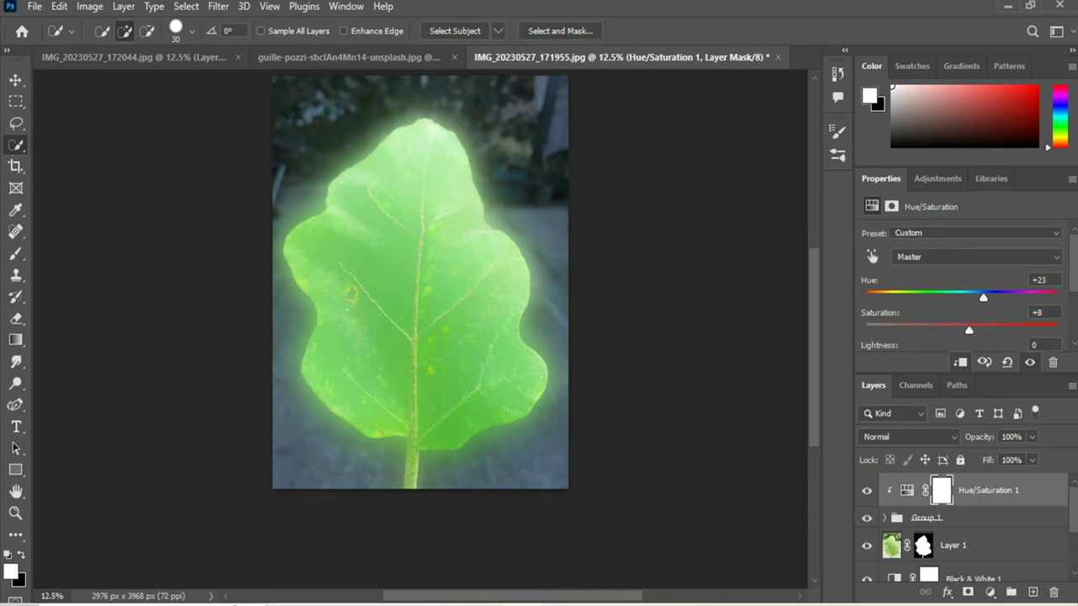
pyautogui.click(59, 6)
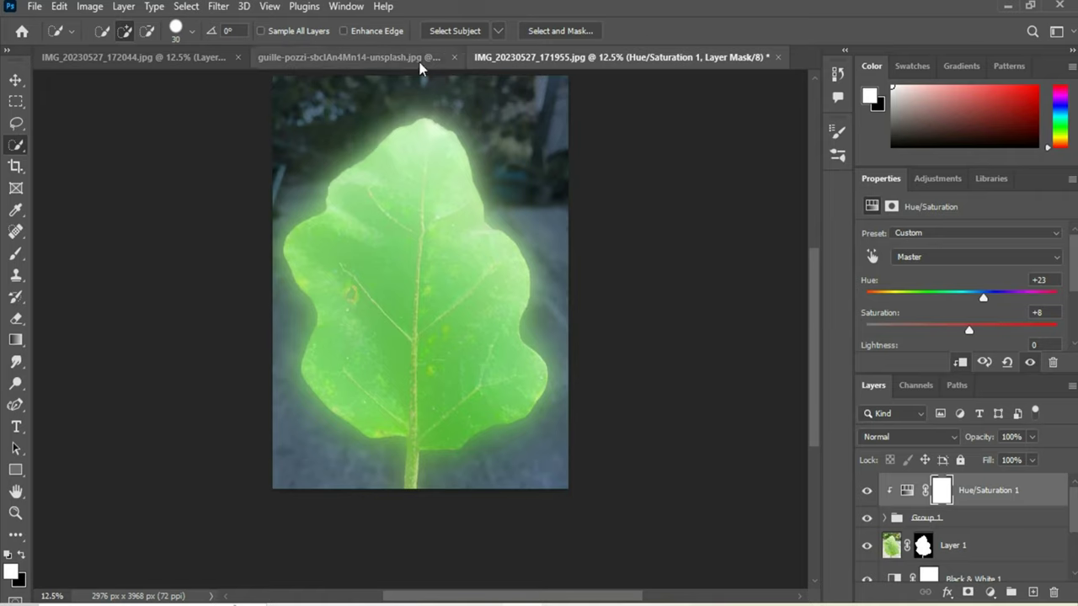
# Step: Move the starry sky image into the leaf document and scale it to cover the canvas
pyautogui.click(395, 57)
pyautogui.hotkey('ctrl', '+')
pyautogui.hotkey('ctrl', '+')
pyautogui.hotkey('ctrl', '+')
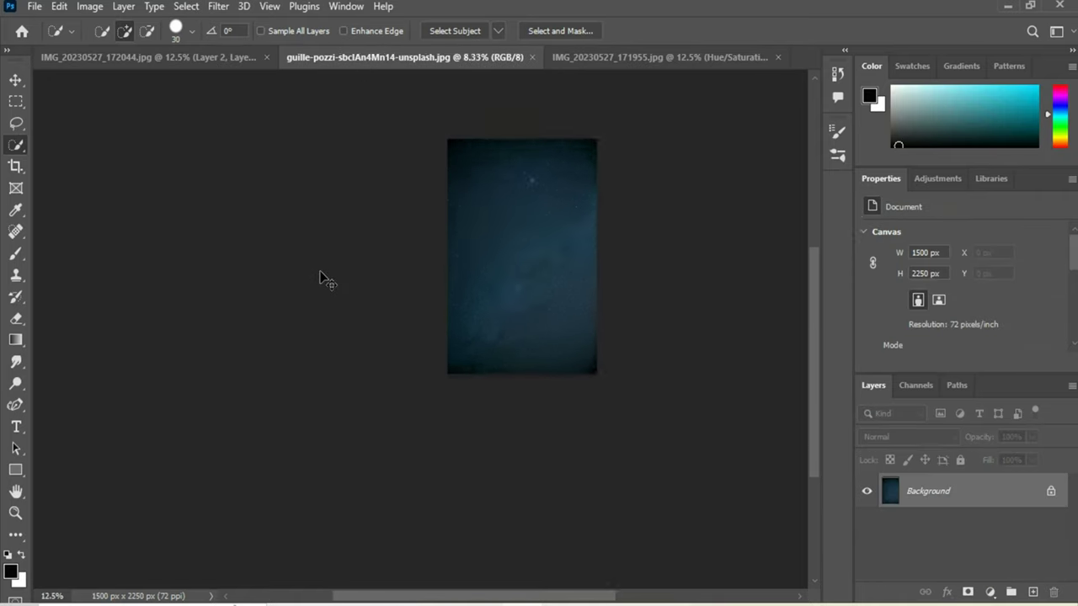
pyautogui.hotkey('ctrl', '+')
pyautogui.press('v')
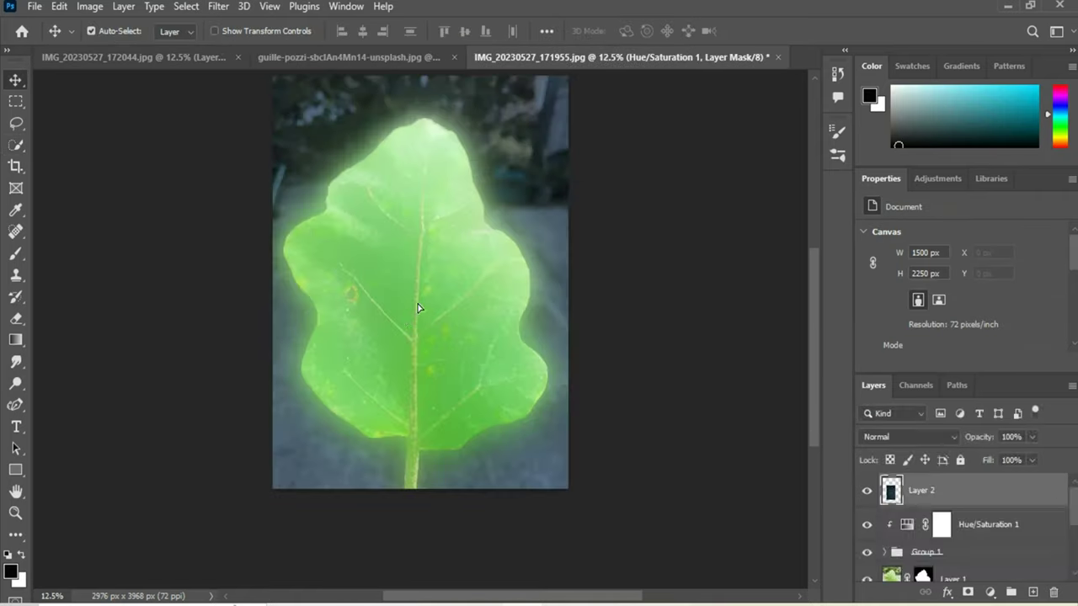
pyautogui.moveTo(612, 65); pyautogui.dragTo(387, 322)
pyautogui.hotkey('ctrl', 't')
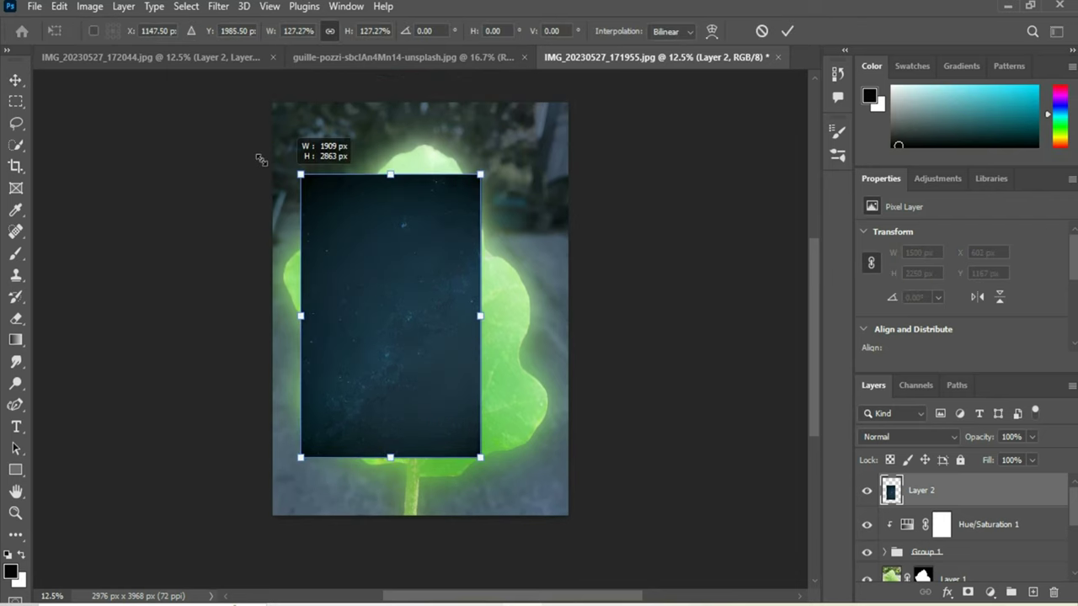
pyautogui.moveTo(332, 224); pyautogui.dragTo(233, 73)
pyautogui.moveTo(479, 457); pyautogui.dragTo(622, 590)
pyautogui.scroll(-2, 700, 309)
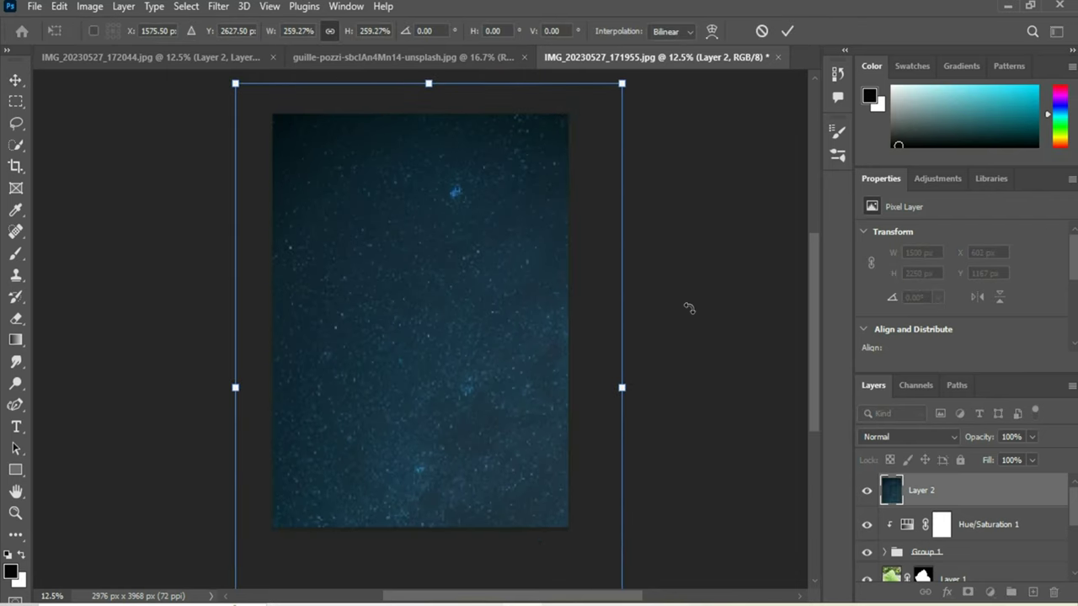
pyautogui.click(786, 31)
# Step: Set the star layer to Screen blending and hide it with an inverted black mask
pyautogui.click(882, 436)
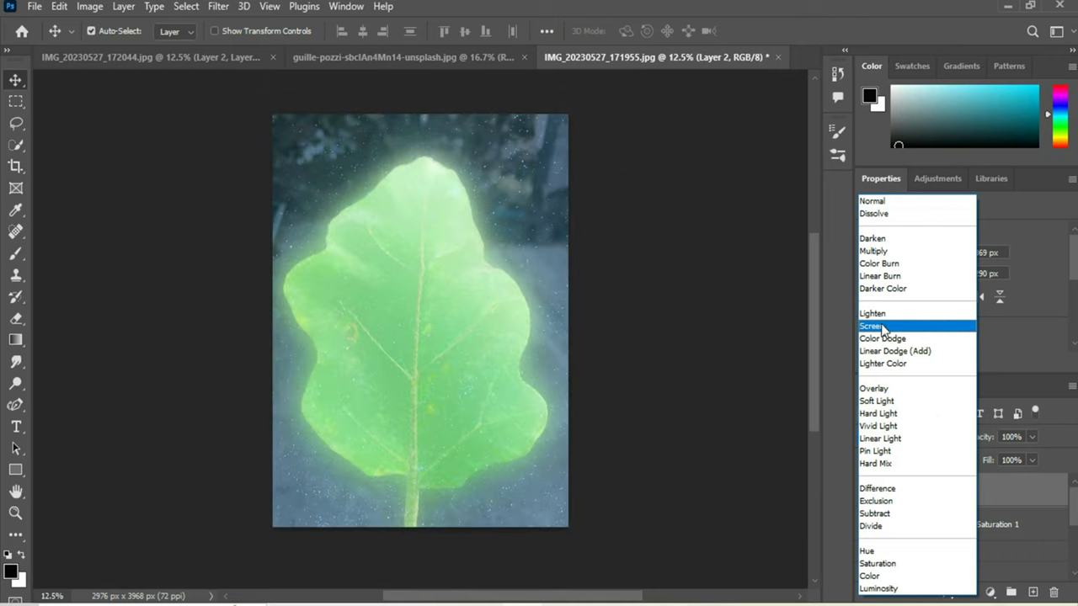
pyautogui.click(876, 326)
pyautogui.click(968, 593)
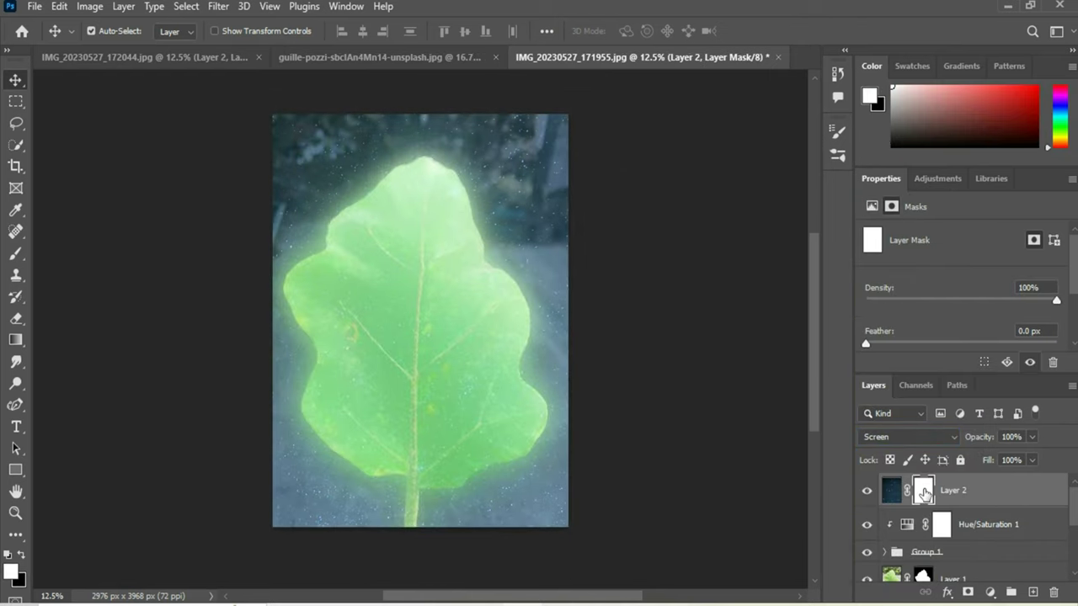
pyautogui.hotkey('ctrl', 'i')
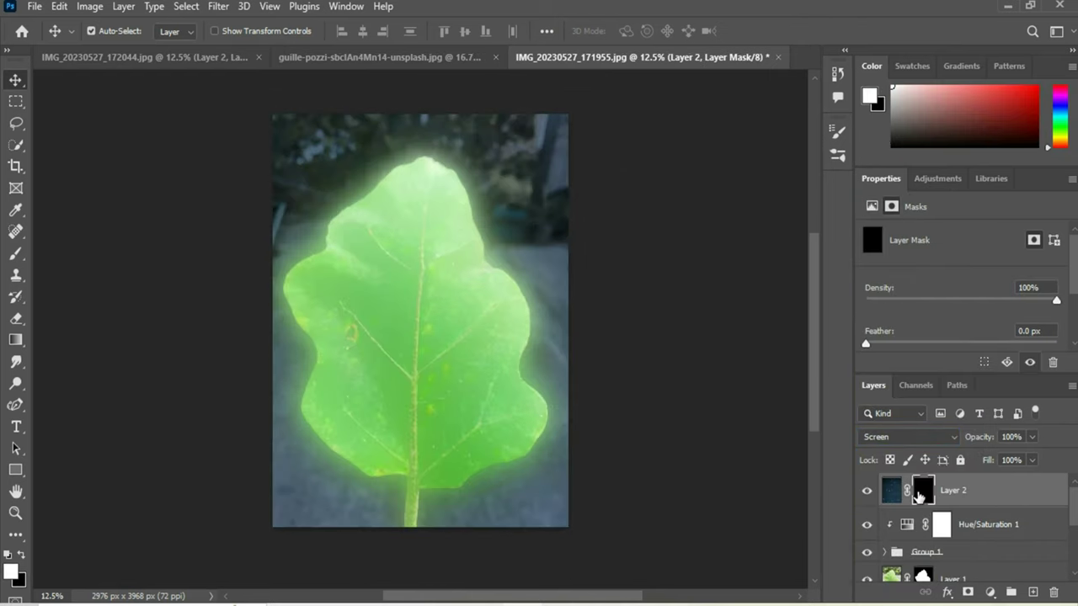
# Step: Paint the stars back in around the leaf's edge and set Layer 2 to 56% opacity
pyautogui.click(15, 254)
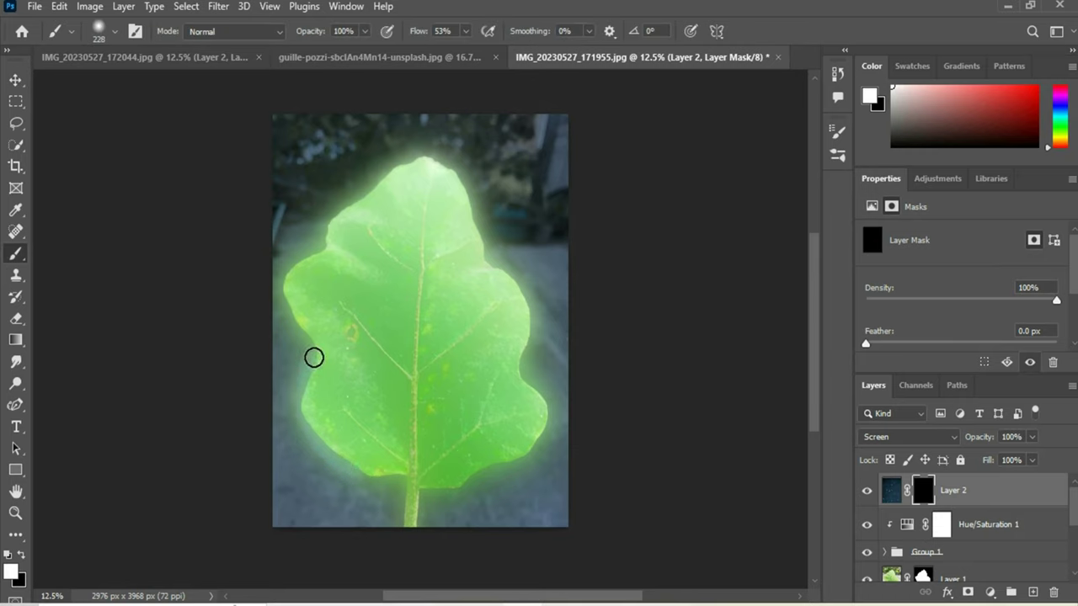
pyautogui.moveTo(310, 258)
pyautogui.mouseDown()
pyautogui.moveTo(513, 459)
pyautogui.moveTo(419, 494)
pyautogui.moveTo(298, 384)
pyautogui.moveTo(304, 255)
pyautogui.moveTo(409, 161)
pyautogui.moveTo(493, 261)
pyautogui.moveTo(539, 396)
pyautogui.moveTo(456, 479)
pyautogui.moveTo(310, 441)
pyautogui.moveTo(294, 266)
pyautogui.moveTo(329, 222)
pyautogui.mouseUp()
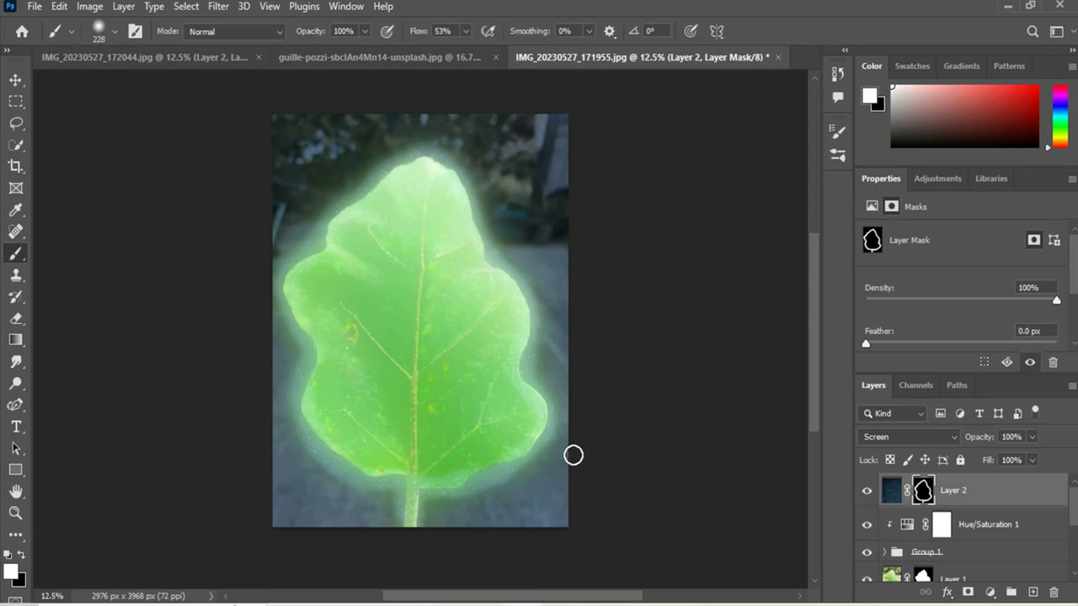
pyautogui.moveTo(979, 441); pyautogui.dragTo(968, 442)
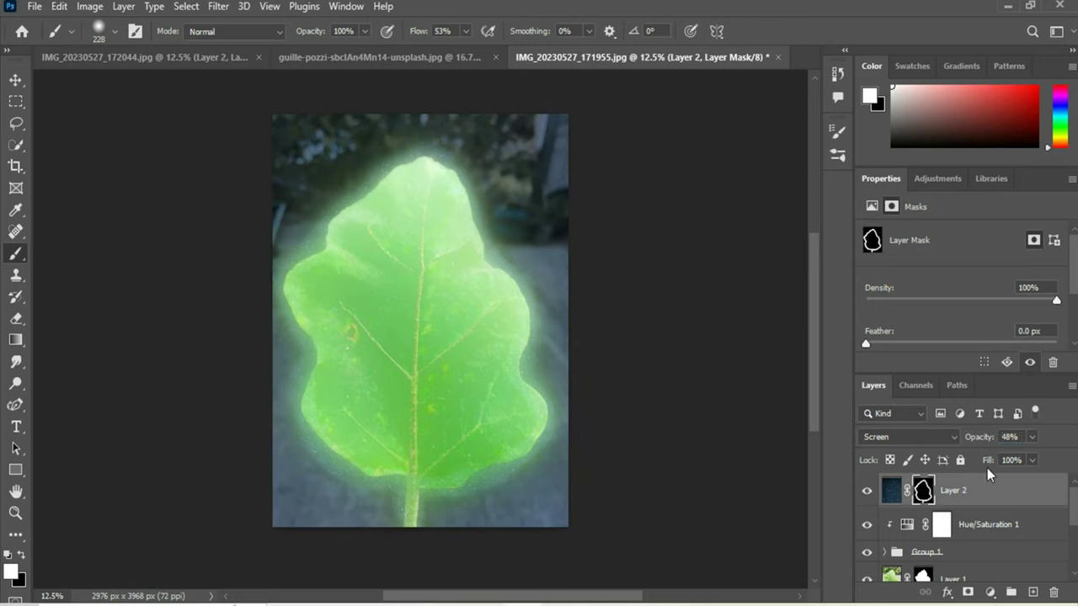
pyautogui.moveTo(983, 445); pyautogui.dragTo(988, 444)
pyautogui.press('v')
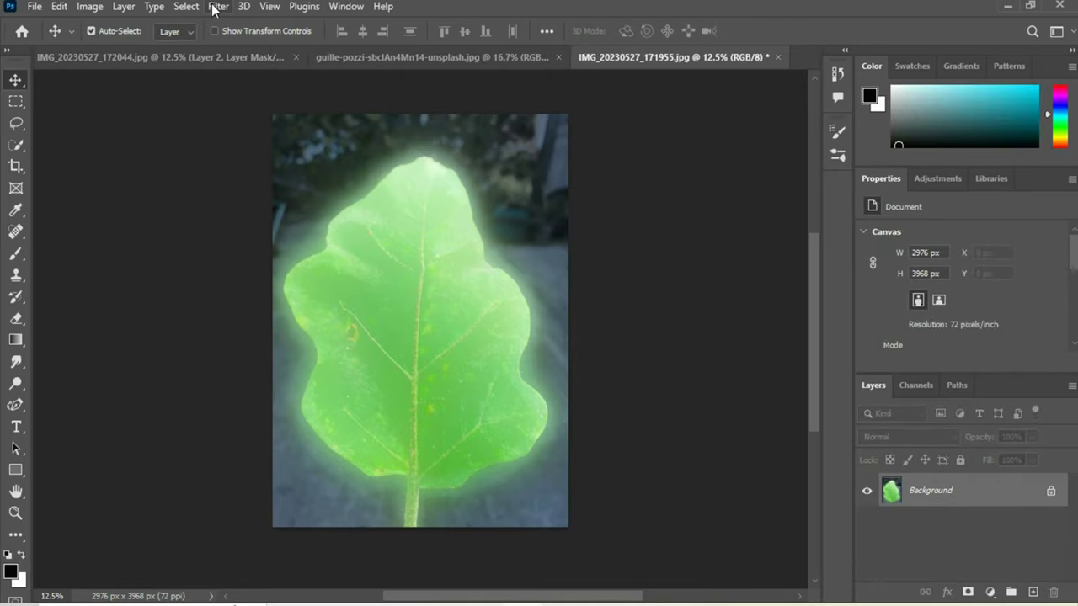
# Step: Convert the Background to a smart object and apply Reduce Noise
pyautogui.rightClick(929, 492)
pyautogui.click(1021, 387)
pyautogui.click(218, 6)
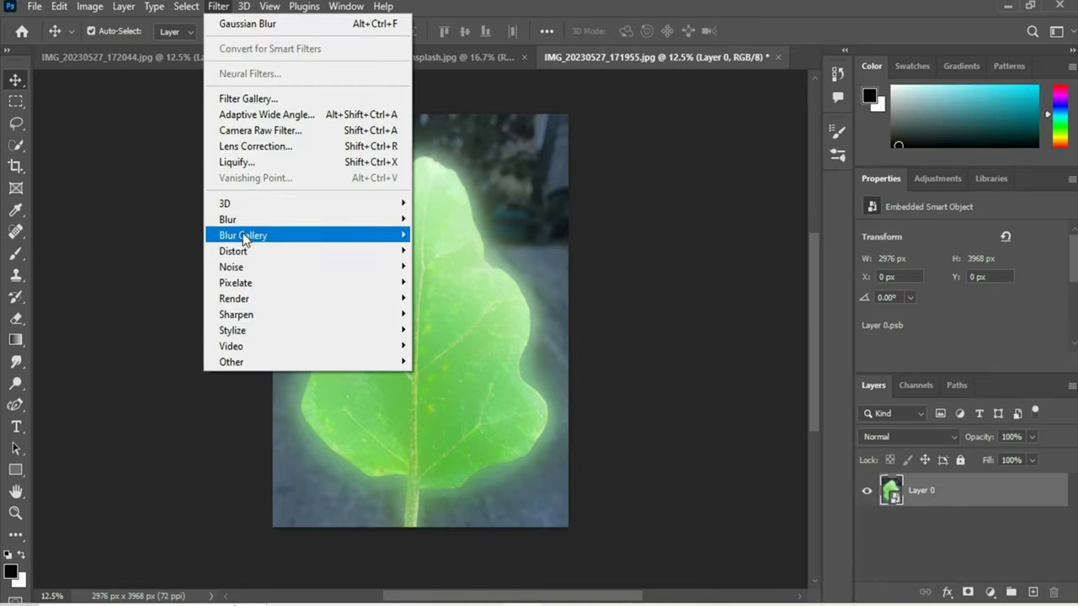
pyautogui.click(473, 331)
pyautogui.moveTo(230, 267)
pyautogui.click(923, 88)
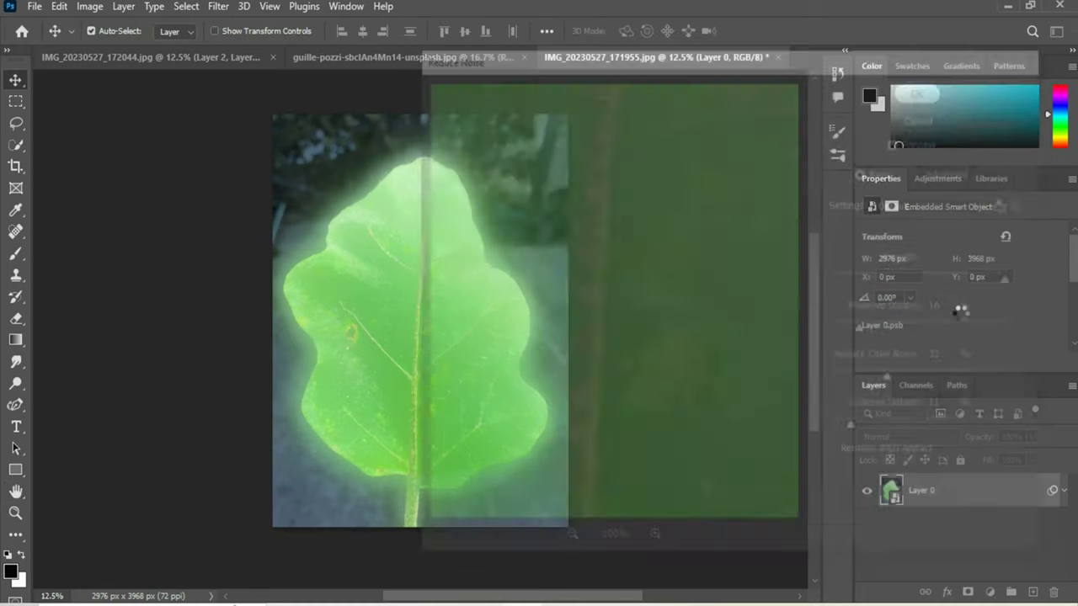
# Step: Apply a Surface Blur with 1 px radius and 10 levels threshold
pyautogui.click(218, 6)
pyautogui.click(452, 377)
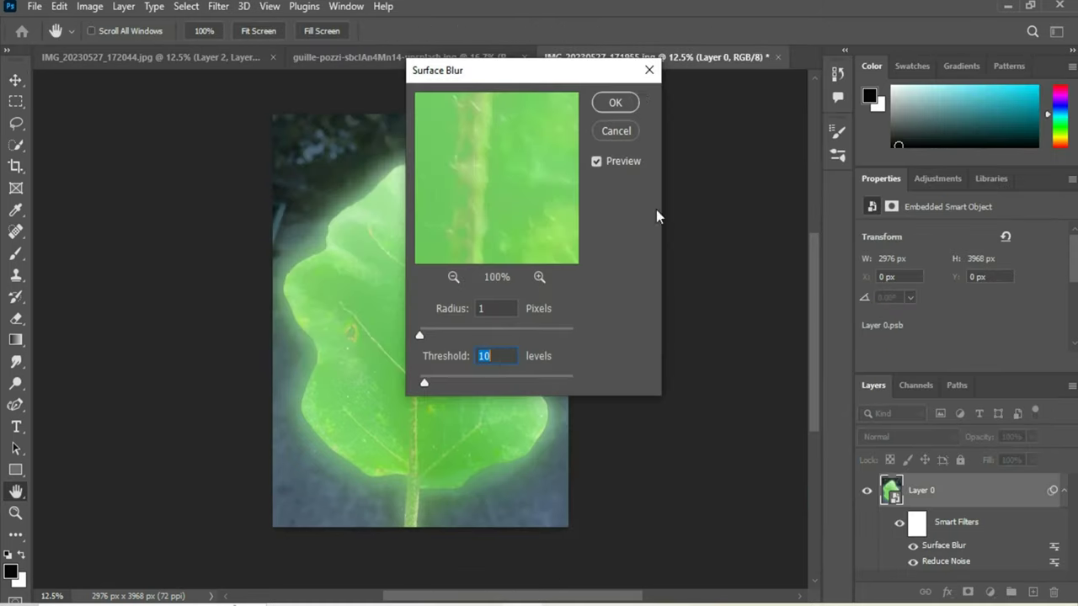
pyautogui.click(610, 104)
# Step: Export the image via Export As as IMG_20230527_171955.jpg to the Desktop
pyautogui.click(33, 6)
pyautogui.moveTo(52, 265)
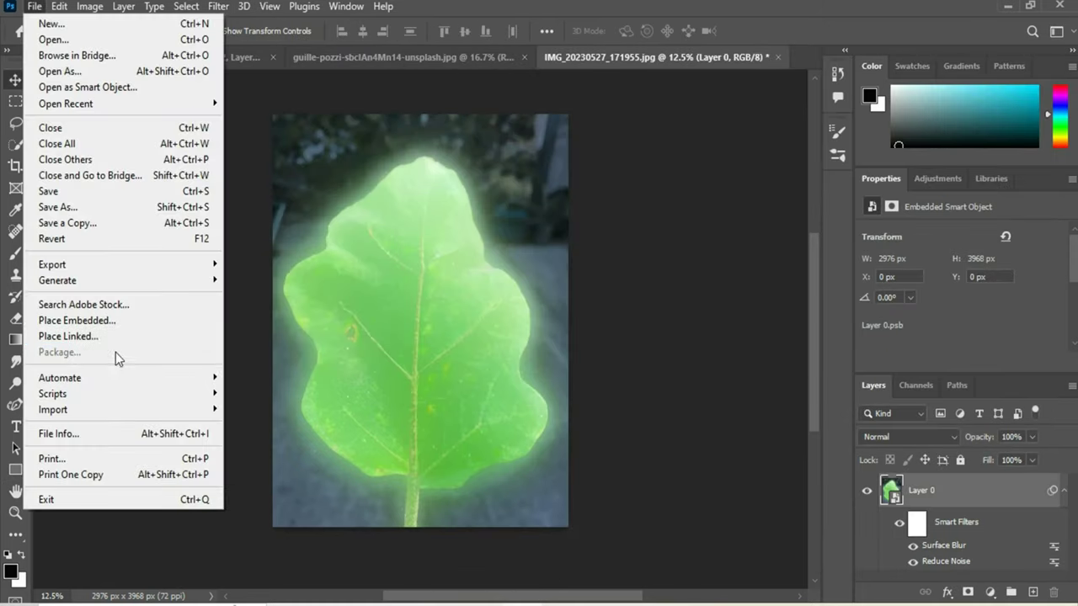
pyautogui.click(318, 281)
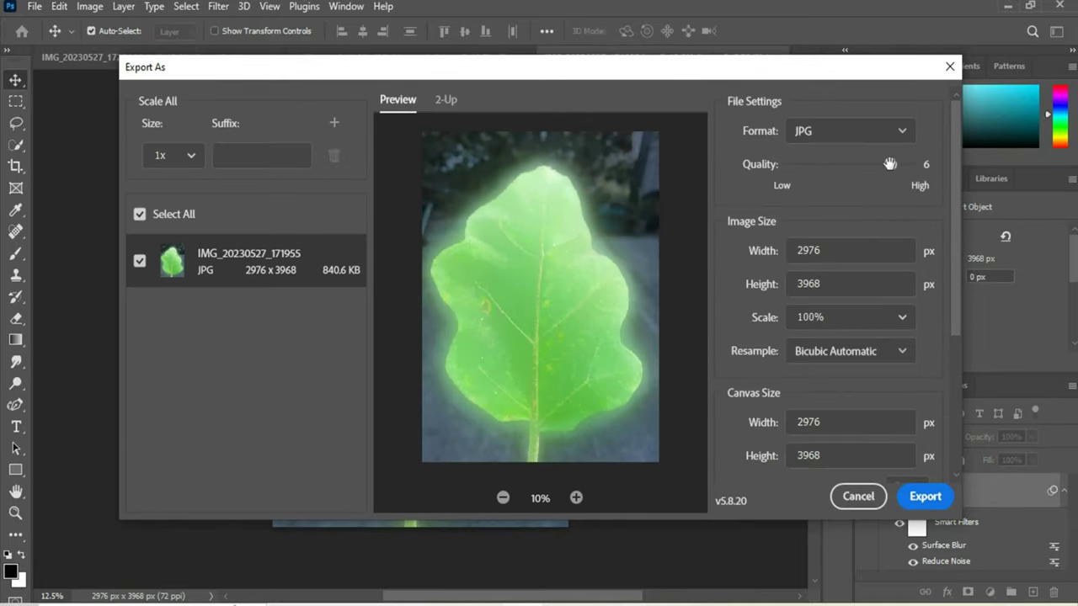
pyautogui.click(925, 497)
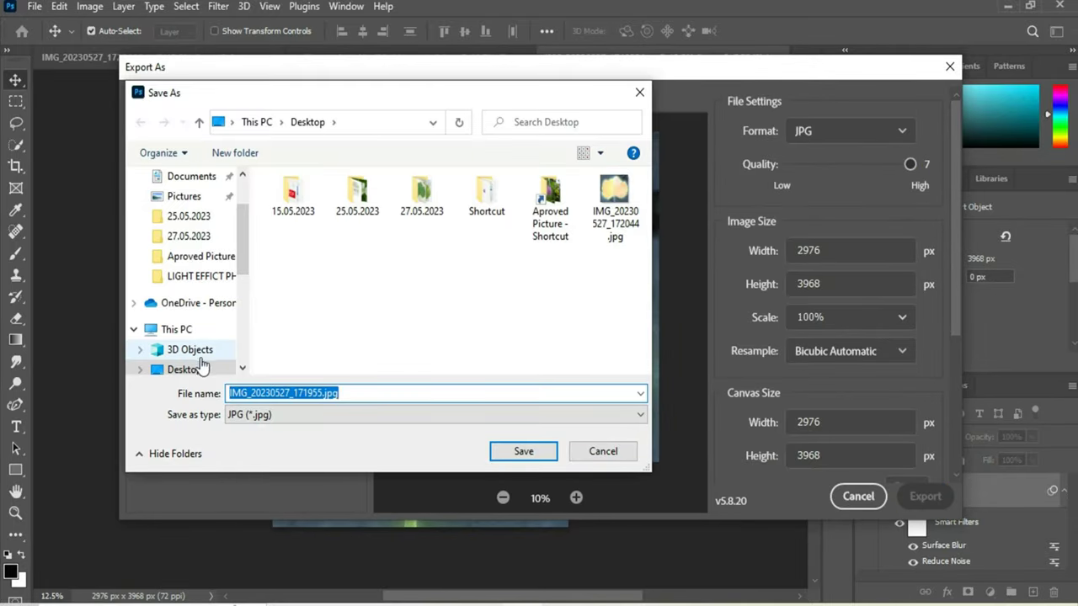
pyautogui.click(522, 452)
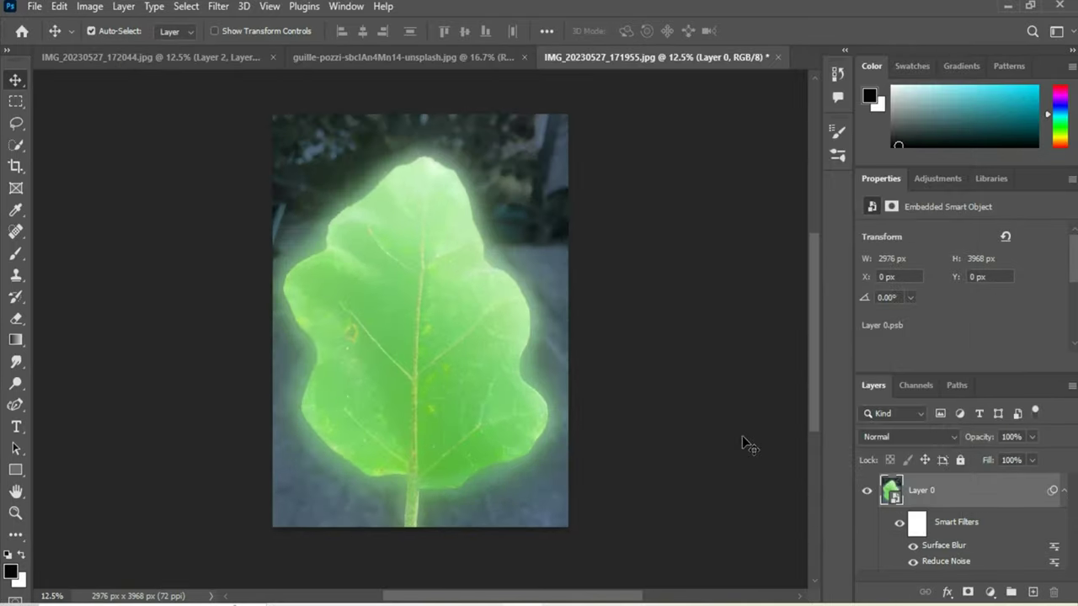